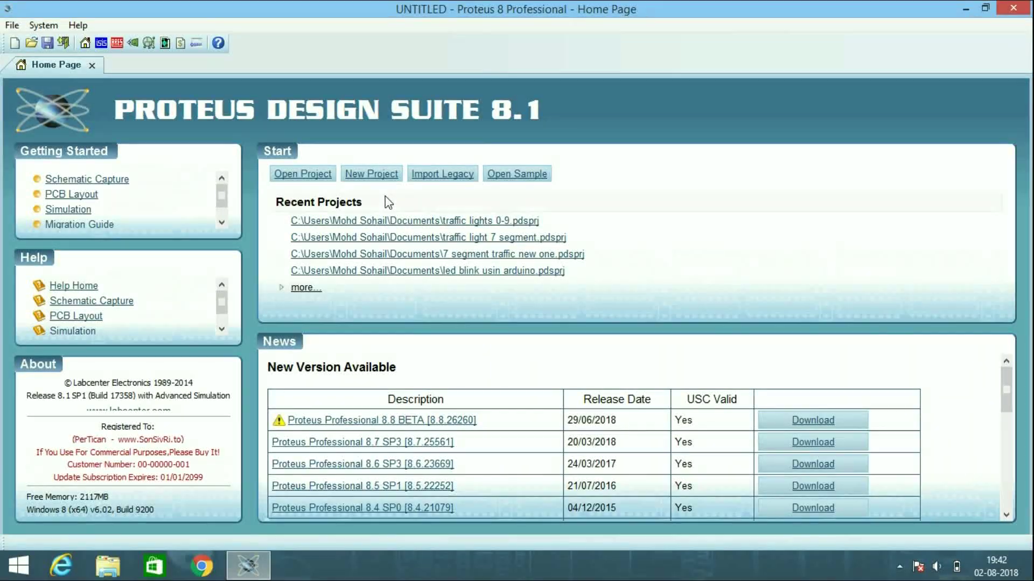
Start a new project and name it power supply.
{"action": "left_click", "coordinate": [12, 25]}
{"action": "left_click", "coordinate": [40, 41]}
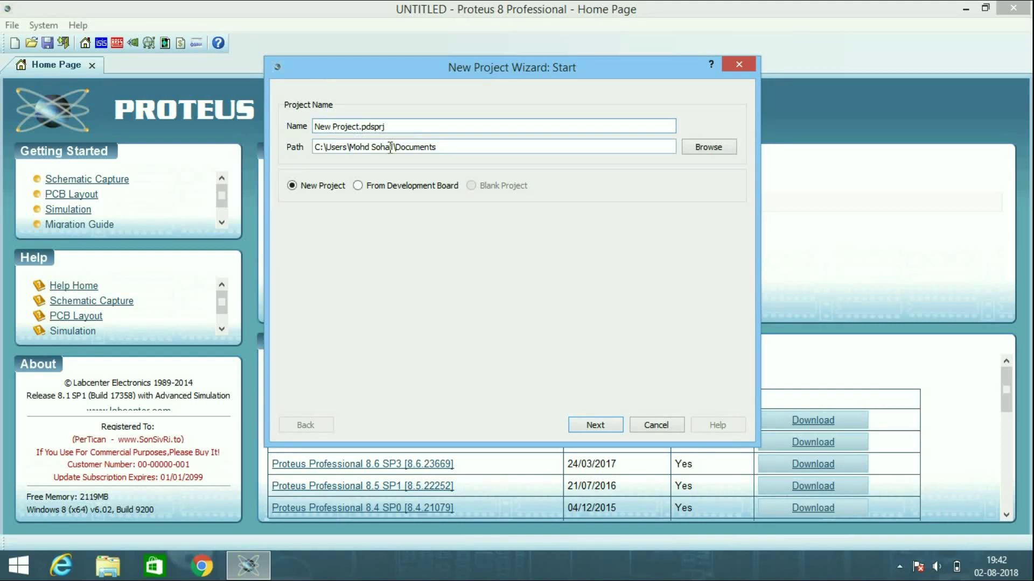
{"action": "key", "text": "BackSpace"}
{"action": "key", "text": "BackSpace"}
{"action": "key", "text": "BackSpace"}
{"action": "key", "text": "BackSpace"}
{"action": "key", "text": "BackSpace"}
{"action": "key", "text": "BackSpace"}
{"action": "key", "text": "BackSpace"}
{"action": "key", "text": "BackSpace"}
{"action": "key", "text": "BackSpace"}
{"action": "key", "text": "BackSpace"}
{"action": "key", "text": "BackSpace"}
{"action": "type", "text": "power supply"}
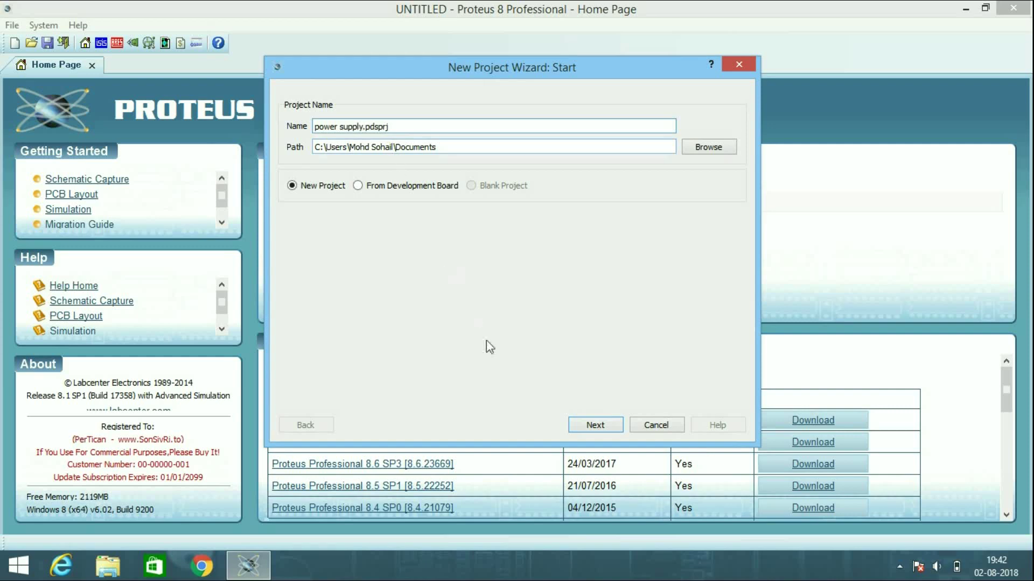
Complete the new project wizard with its default options, without creating a PCB layout.
{"action": "left_click", "coordinate": [583, 427]}
{"action": "left_click", "coordinate": [582, 427]}
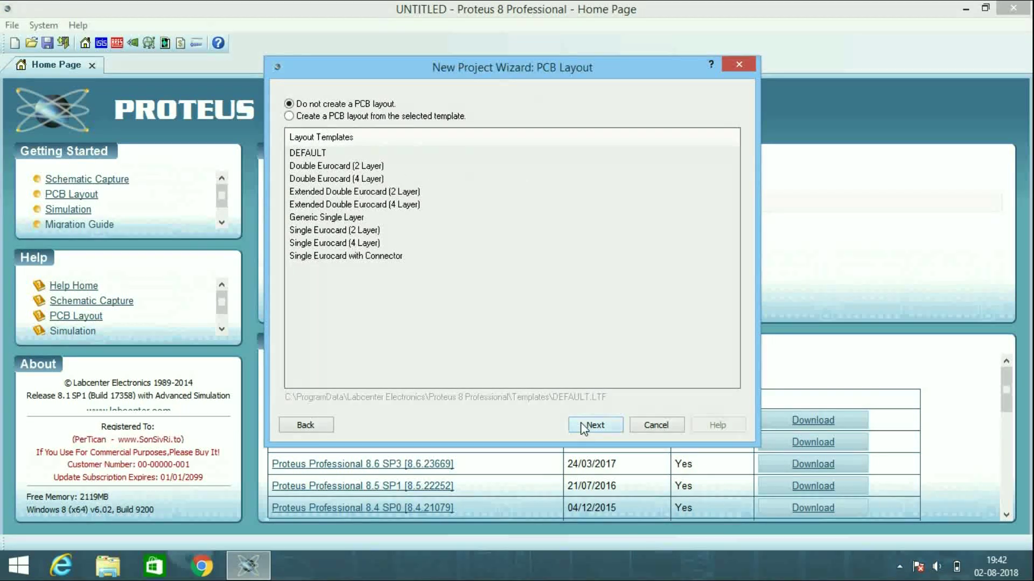
{"action": "left_click", "coordinate": [582, 427]}
{"action": "left_click", "coordinate": [583, 426]}
{"action": "left_click", "coordinate": [583, 427]}
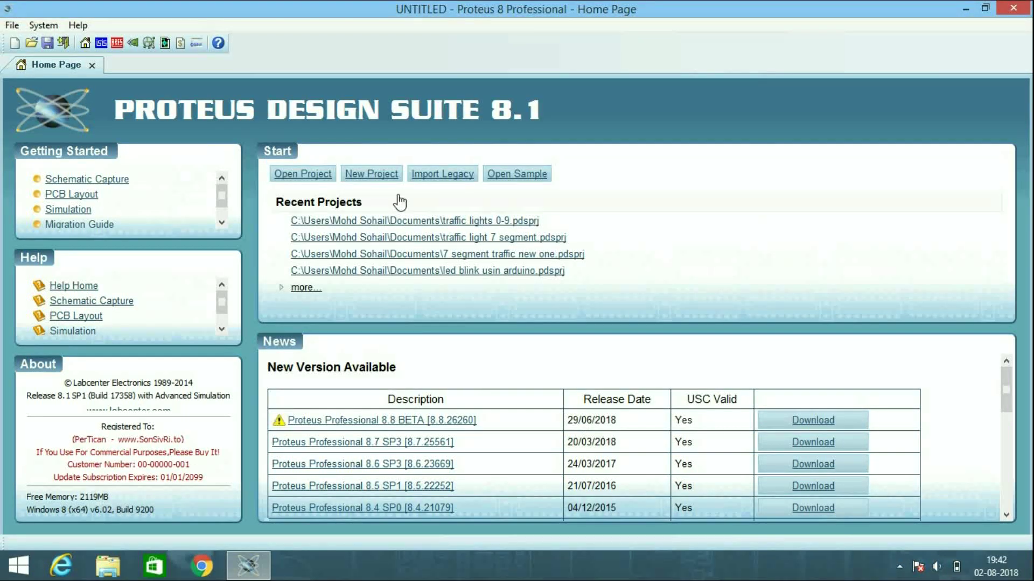
Open the schematic editor and add the VSINE sine wave AC voltage source to the device list.
{"action": "left_click", "coordinate": [101, 43]}
{"action": "left_click", "coordinate": [50, 167]}
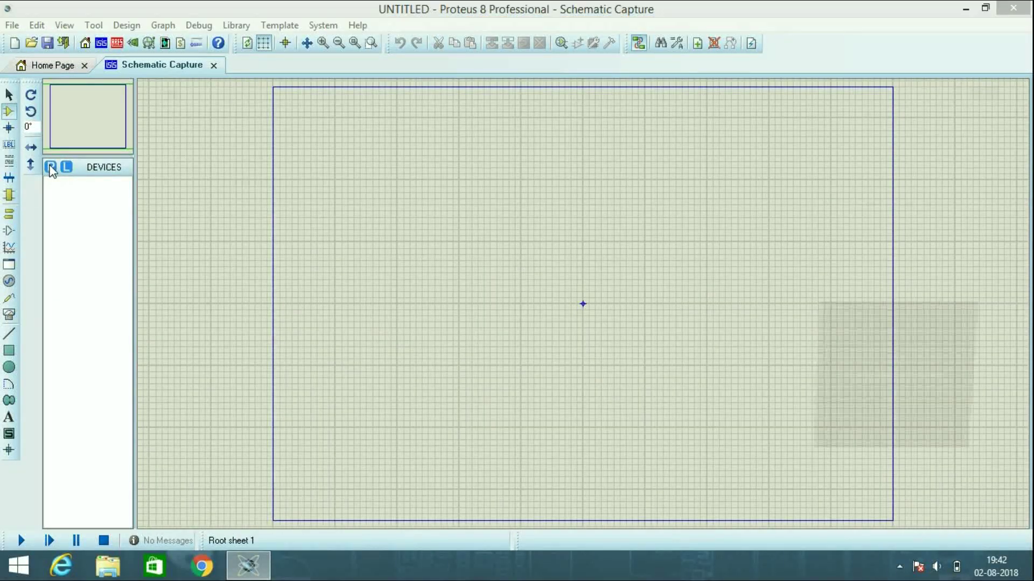
{"action": "type", "text": "vsine"}
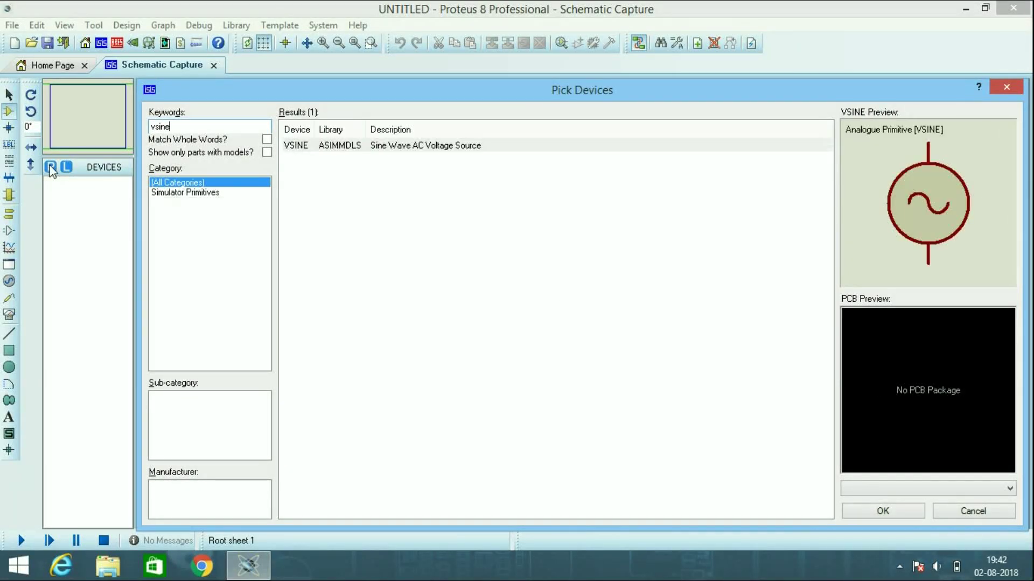
{"action": "key", "text": "Down"}
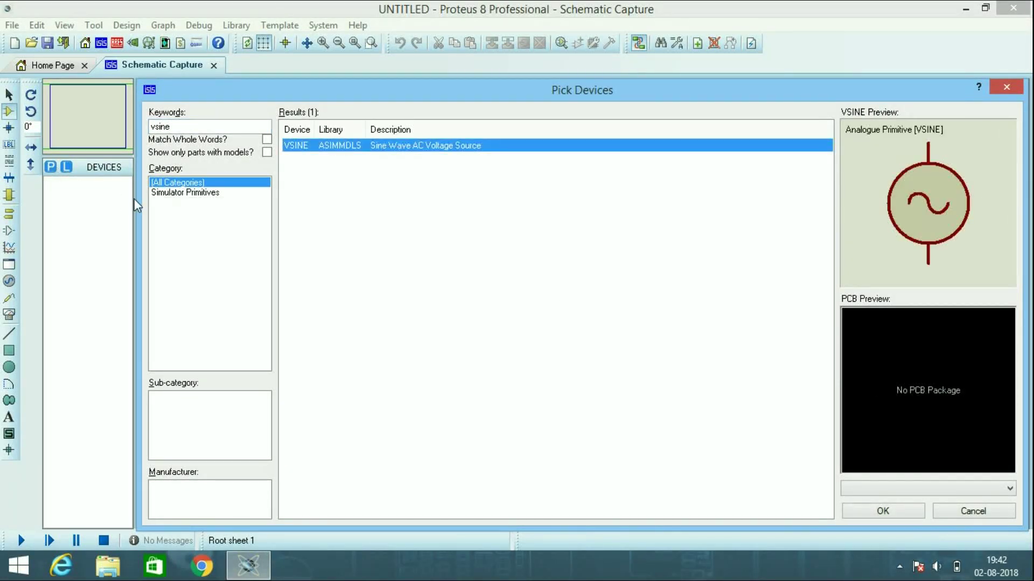
{"action": "double_click", "coordinate": [355, 149]}
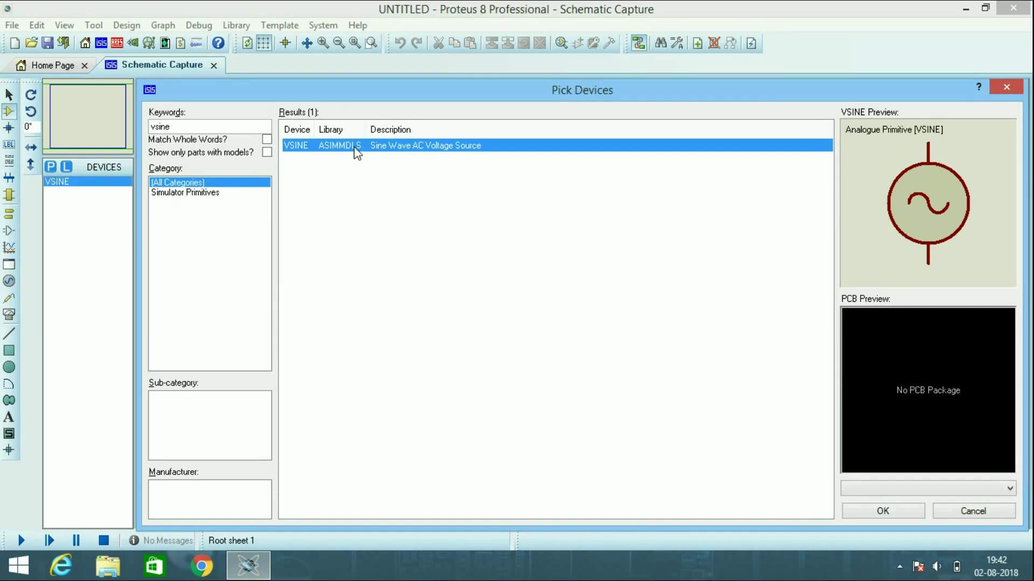
Add the generic resistor RES to the device list and close the device picker.
{"action": "double_click", "coordinate": [194, 127]}
{"action": "type", "text": "res"}
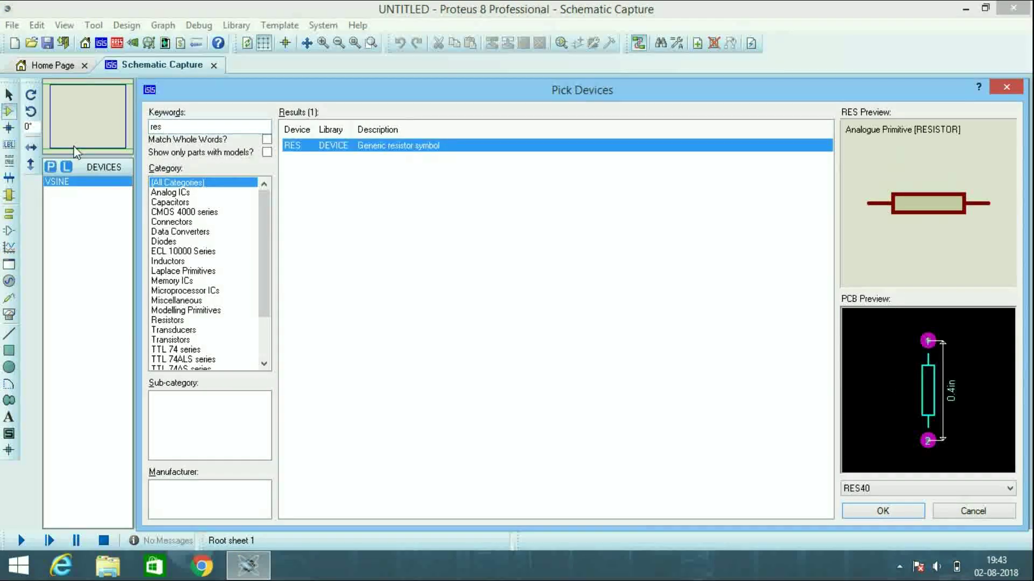
{"action": "key", "text": "Return"}
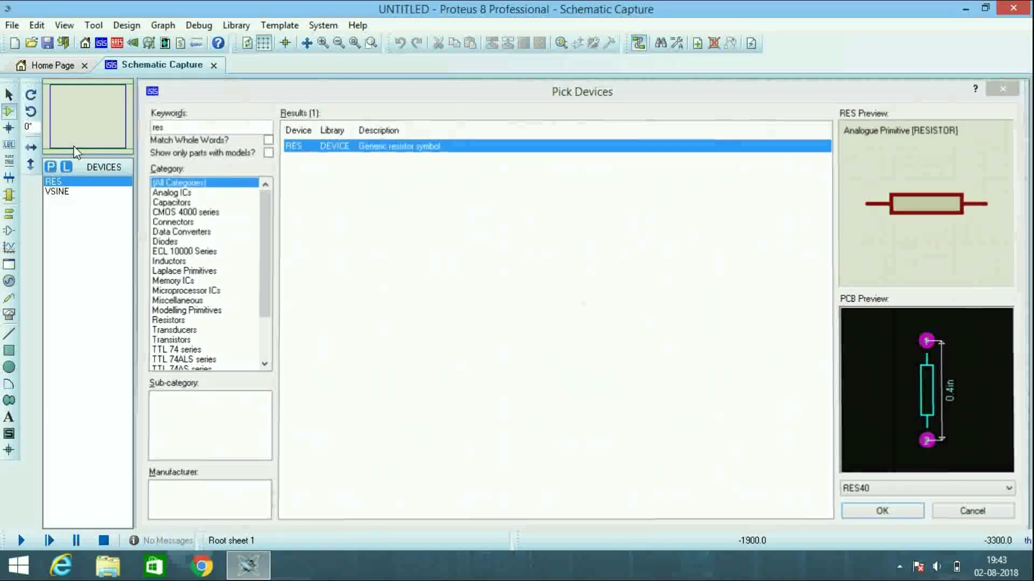
{"action": "left_click", "coordinate": [51, 166]}
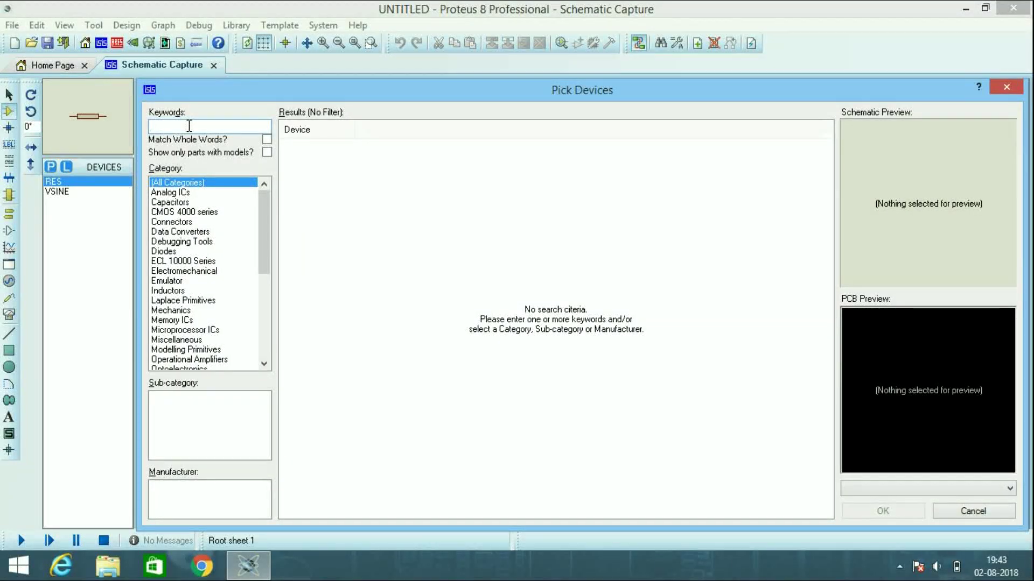
{"action": "left_click", "coordinate": [1002, 93]}
Place the VSINE source near the left edge of the schematic sheet.
{"action": "left_click", "coordinate": [58, 193]}
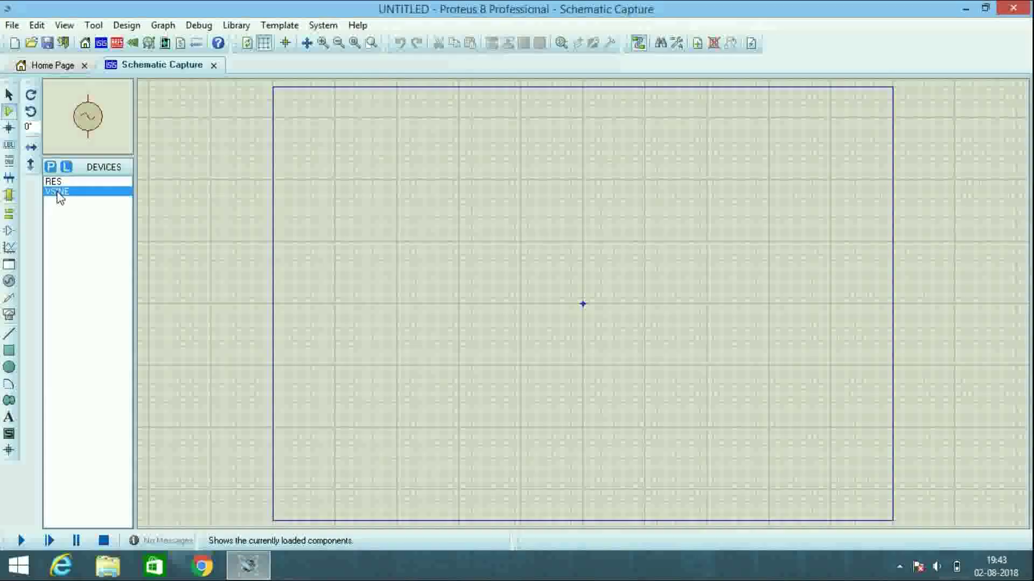
{"action": "left_click", "coordinate": [390, 261]}
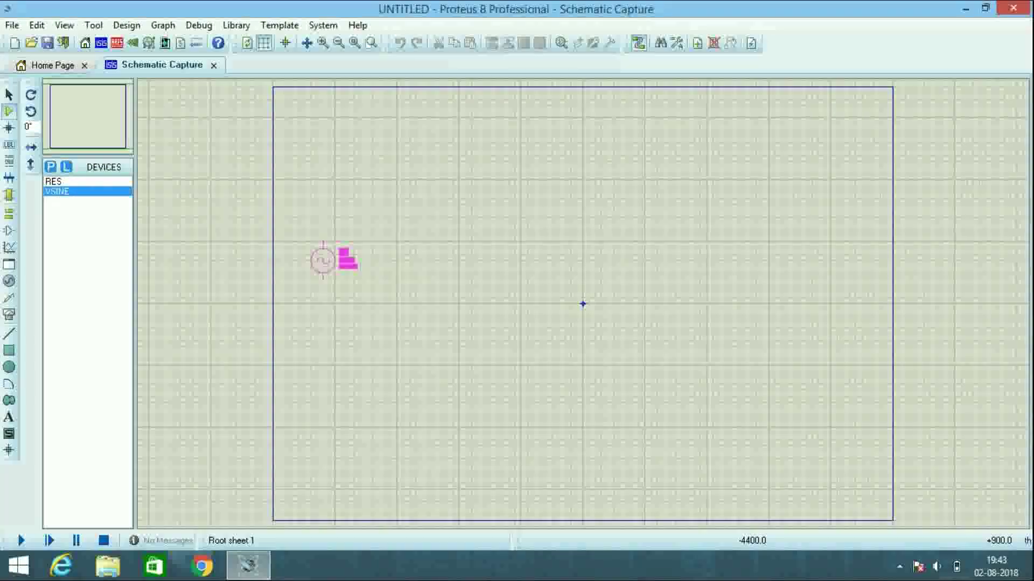
{"action": "left_click", "coordinate": [310, 245]}
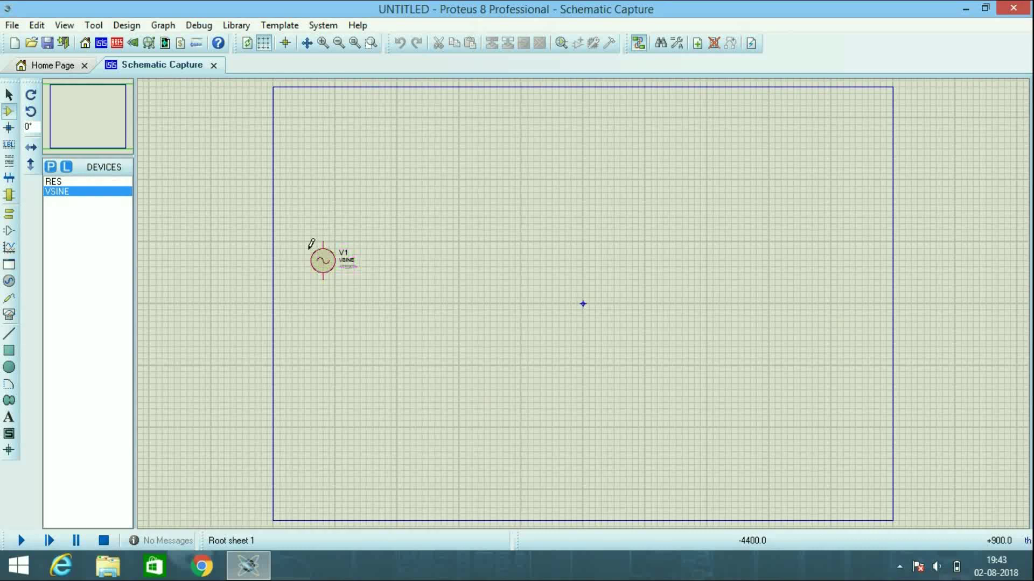
Pick the simple transformer TRAN-2P2S from the library and place it just right of the sine source.
{"action": "left_click", "coordinate": [51, 167]}
{"action": "type", "text": "transformer"}
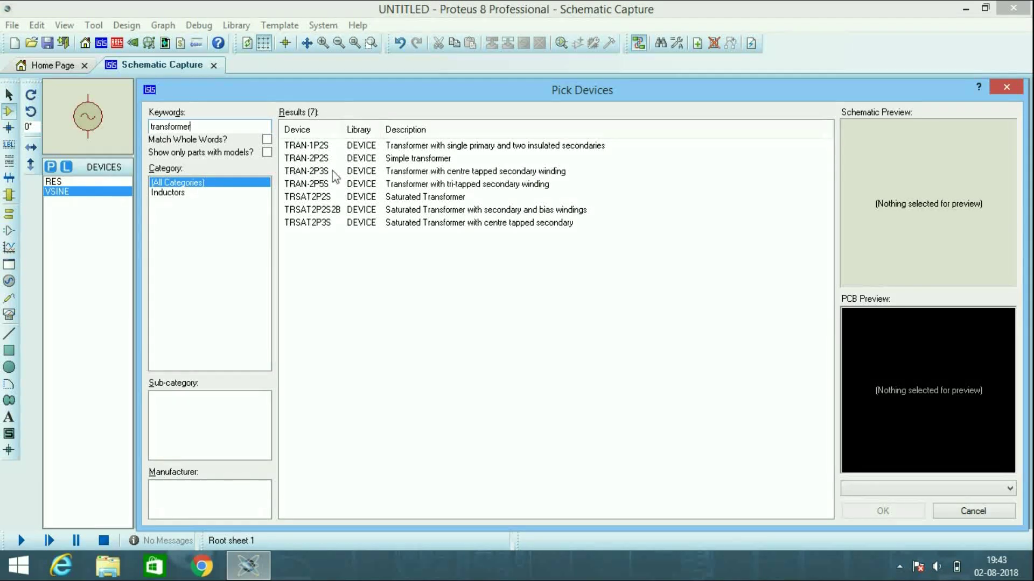
{"action": "left_click", "coordinate": [360, 161]}
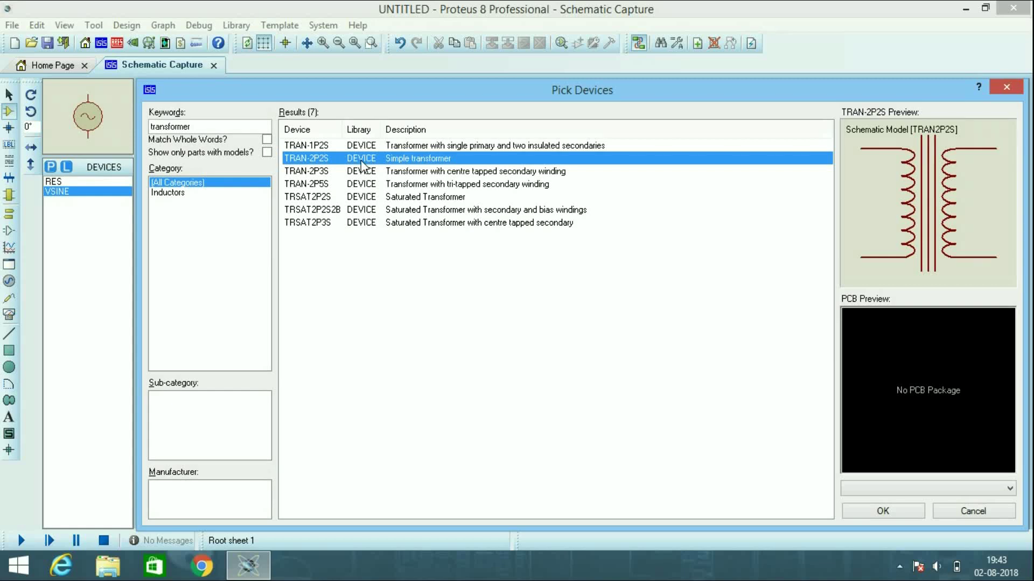
{"action": "double_click", "coordinate": [361, 162]}
{"action": "left_click", "coordinate": [861, 509]}
{"action": "left_click", "coordinate": [436, 252]}
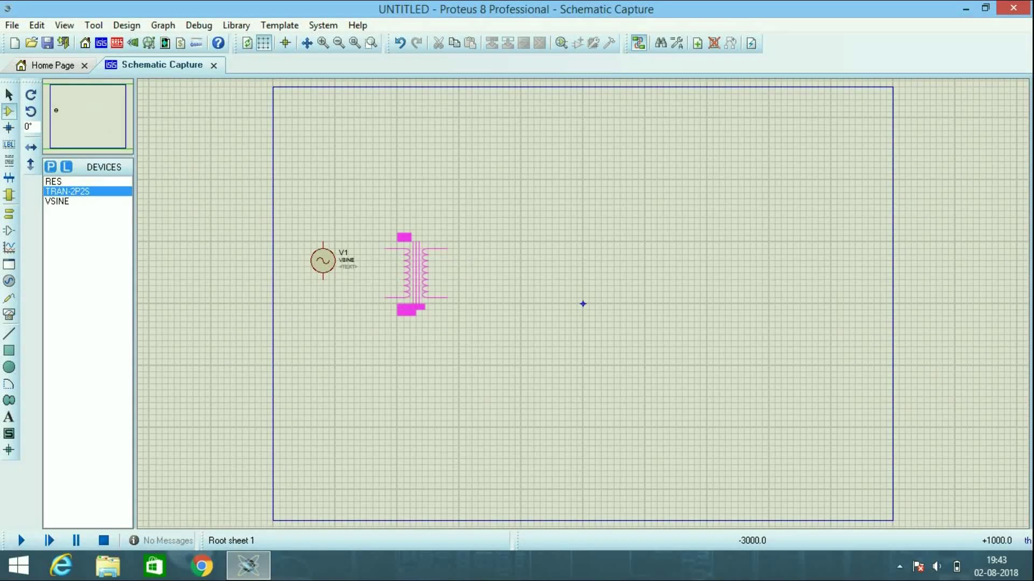
{"action": "left_click", "coordinate": [409, 261]}
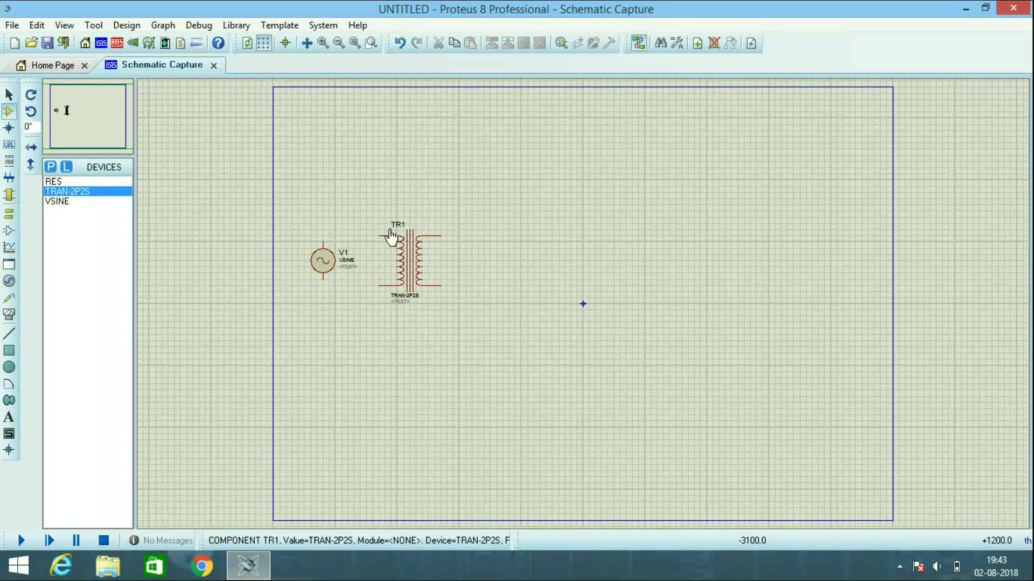
Wire both terminals of the sine source V1 to the primary winding of transformer TR1.
{"action": "left_click", "coordinate": [323, 239]}
{"action": "left_click", "coordinate": [378, 236]}
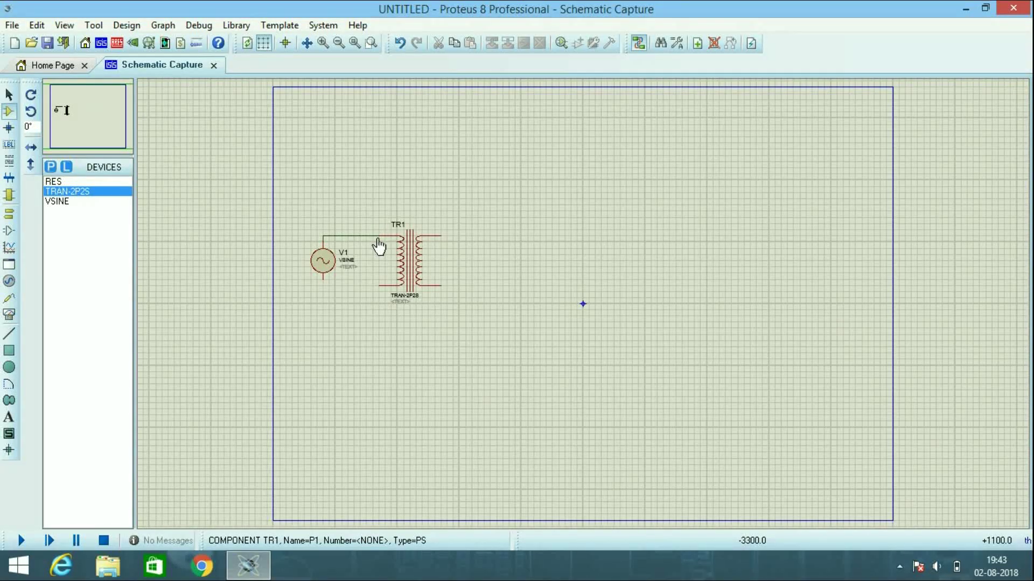
{"action": "left_click", "coordinate": [324, 279]}
{"action": "left_click", "coordinate": [380, 285]}
Search the device library for 1n4007.
{"action": "left_click", "coordinate": [56, 170]}
{"action": "type", "text": "1n40"}
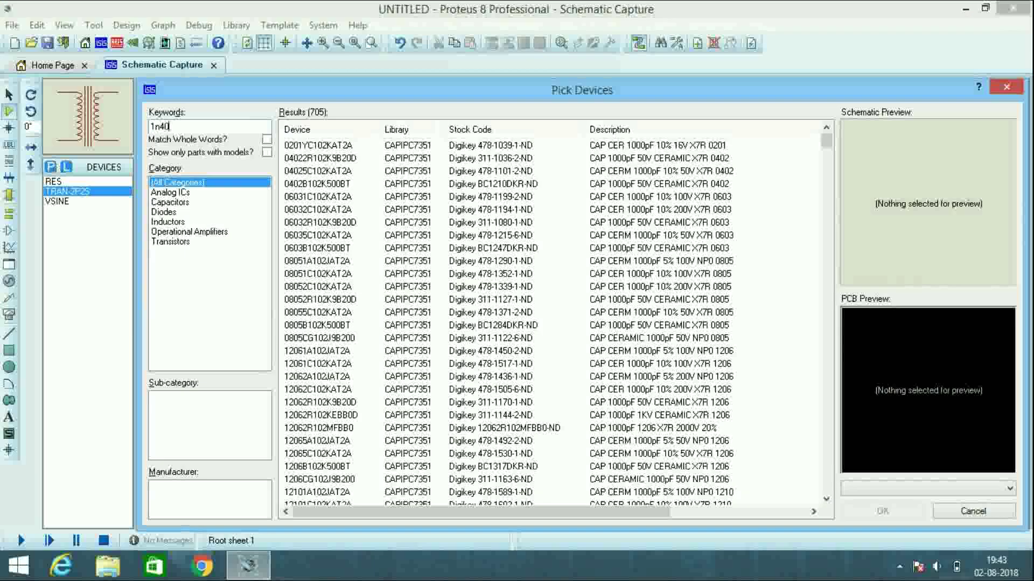
{"action": "type", "text": "07"}
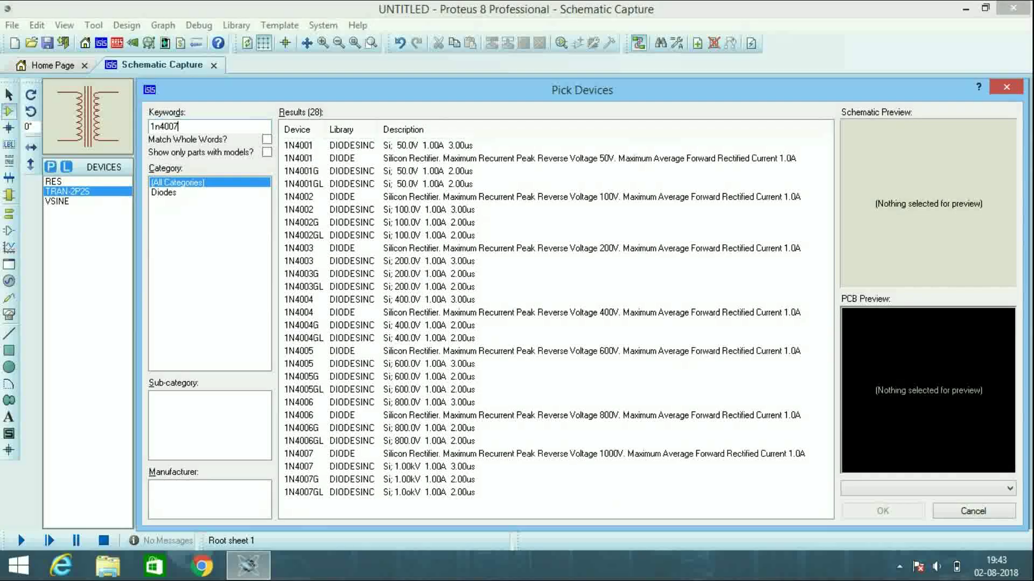
Search for diode instead and add the generic DIODE from the DEVICE library to the device list.
{"action": "key", "text": "BackSpace"}
{"action": "key", "text": "BackSpace"}
{"action": "key", "text": "BackSpace"}
{"action": "key", "text": "BackSpace"}
{"action": "key", "text": "BackSpace"}
{"action": "type", "text": "diode"}
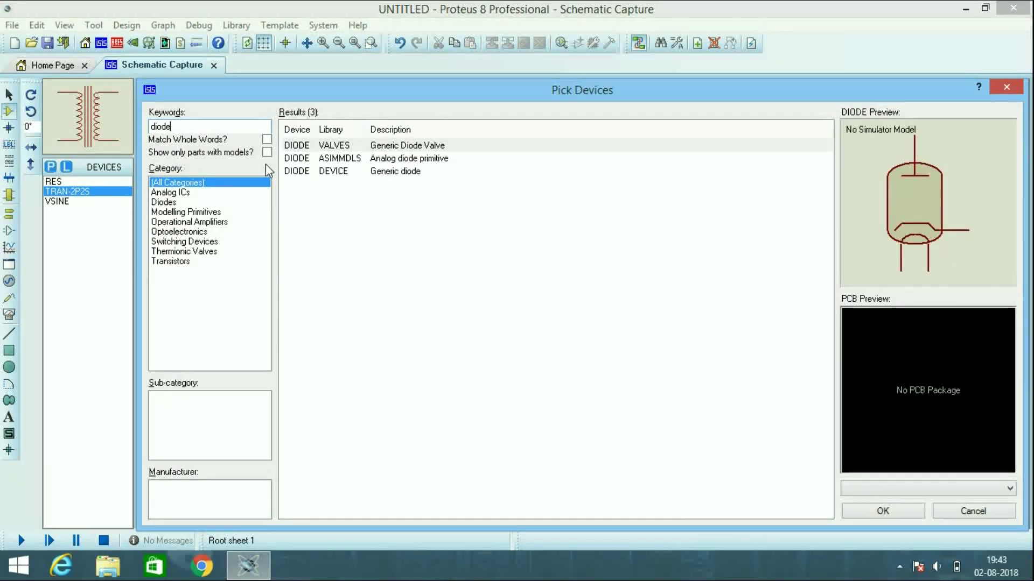
{"action": "left_click", "coordinate": [342, 172]}
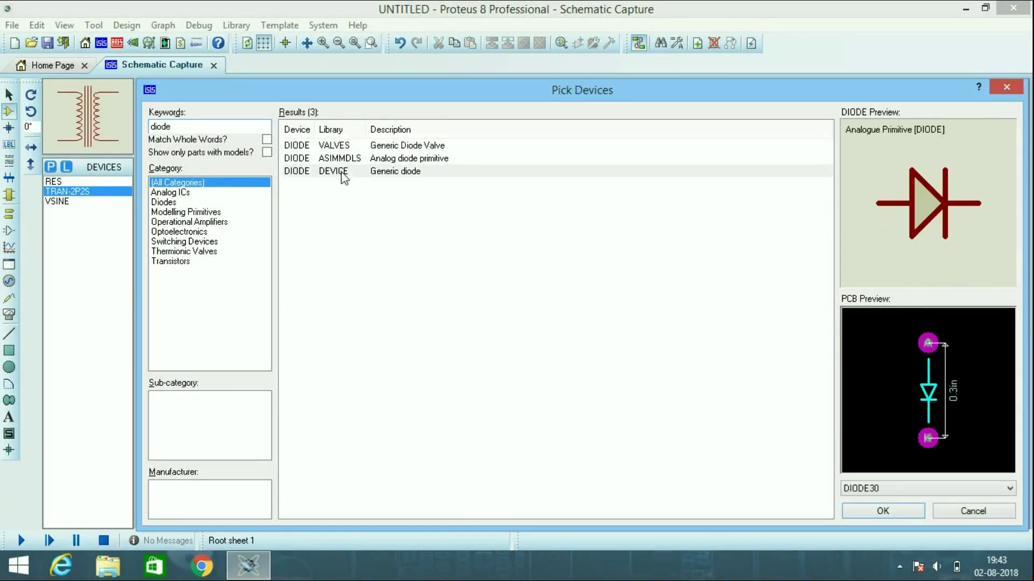
{"action": "left_click", "coordinate": [861, 508]}
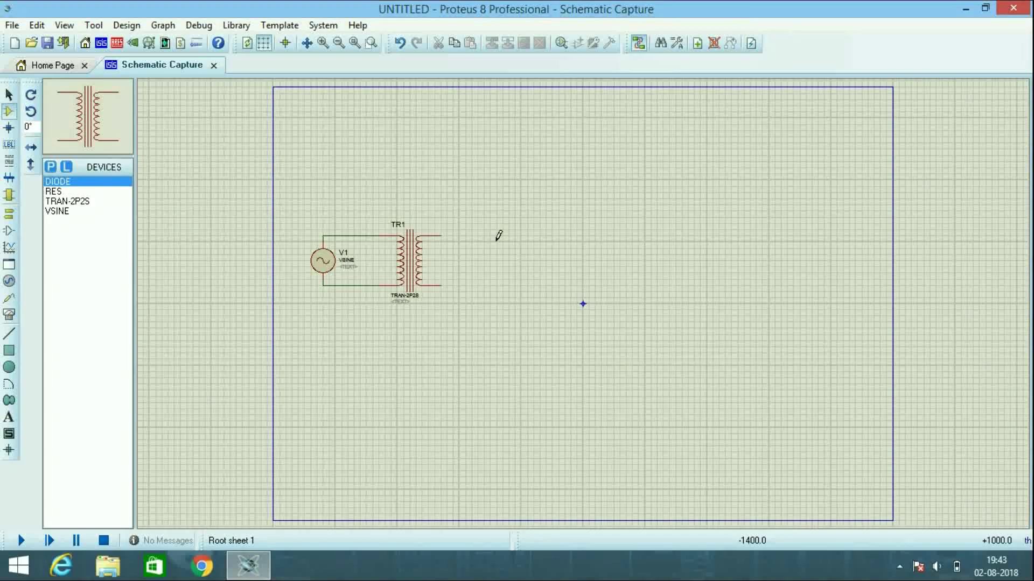
Place four diodes in a two-by-two arrangement to the right of the transformer.
{"action": "left_click", "coordinate": [498, 235]}
{"action": "left_click", "coordinate": [505, 232]}
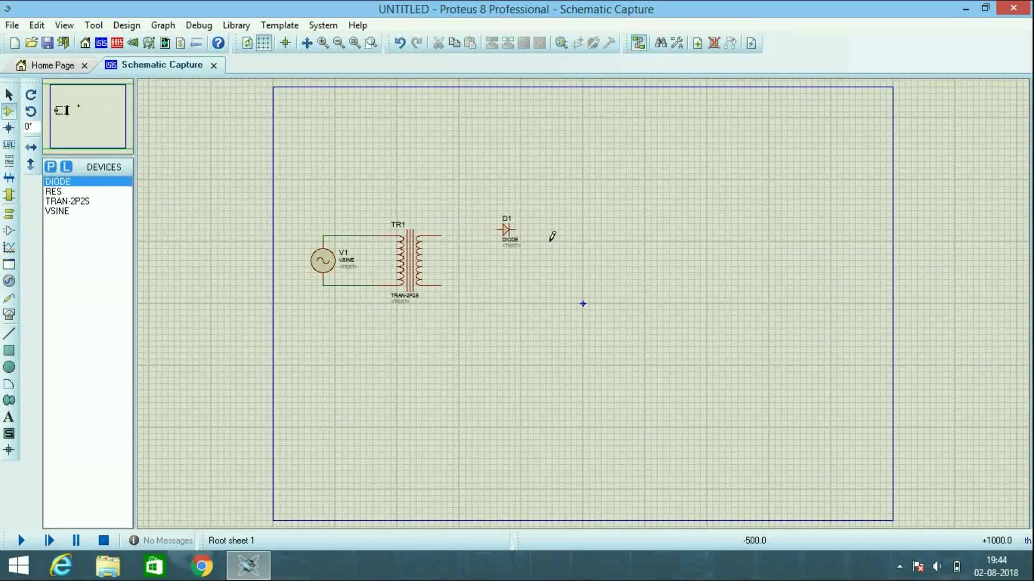
{"action": "left_click", "coordinate": [578, 227]}
{"action": "left_click", "coordinate": [577, 227]}
{"action": "left_click", "coordinate": [323, 43]}
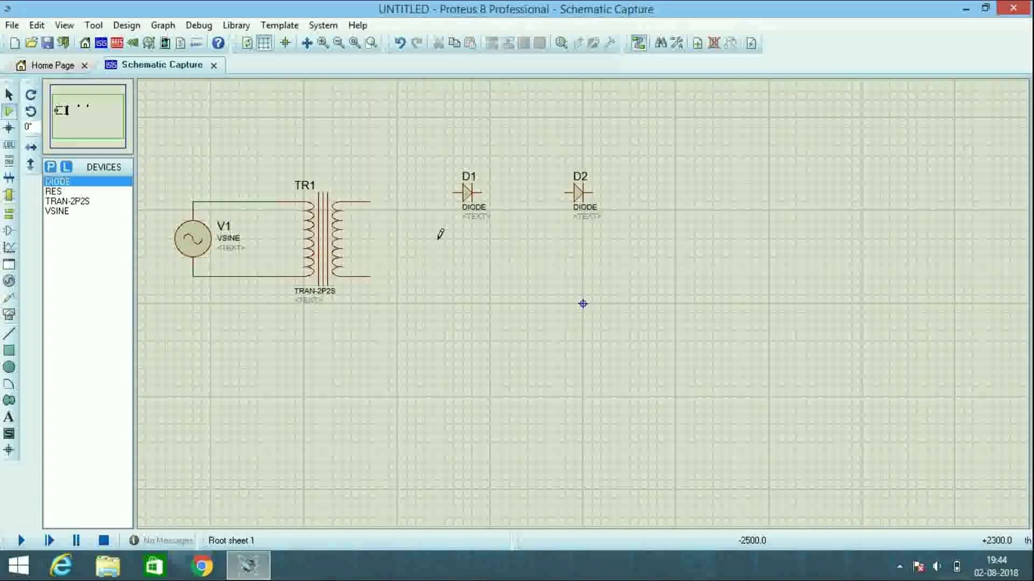
{"action": "left_click", "coordinate": [473, 277]}
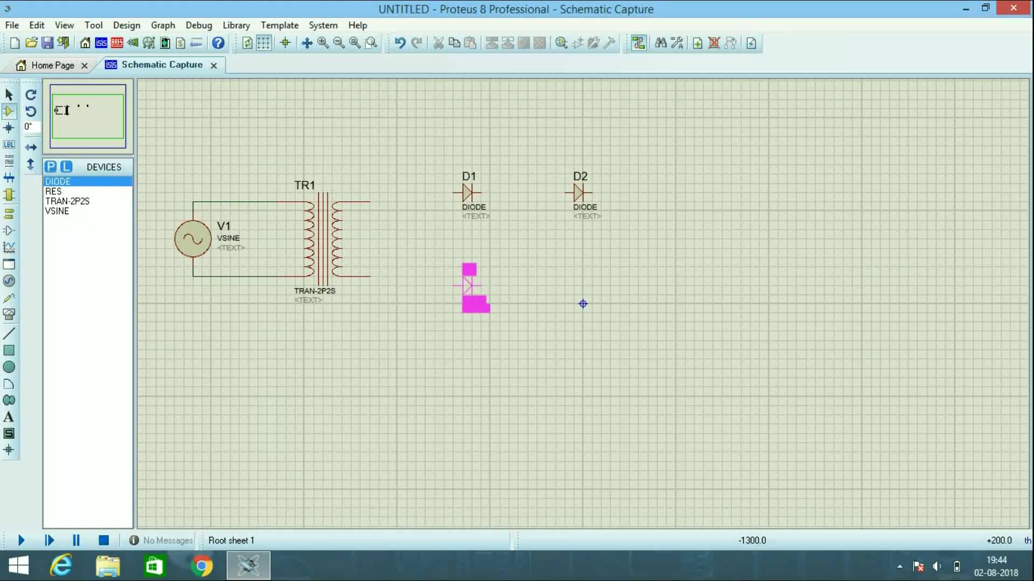
{"action": "left_click", "coordinate": [468, 280]}
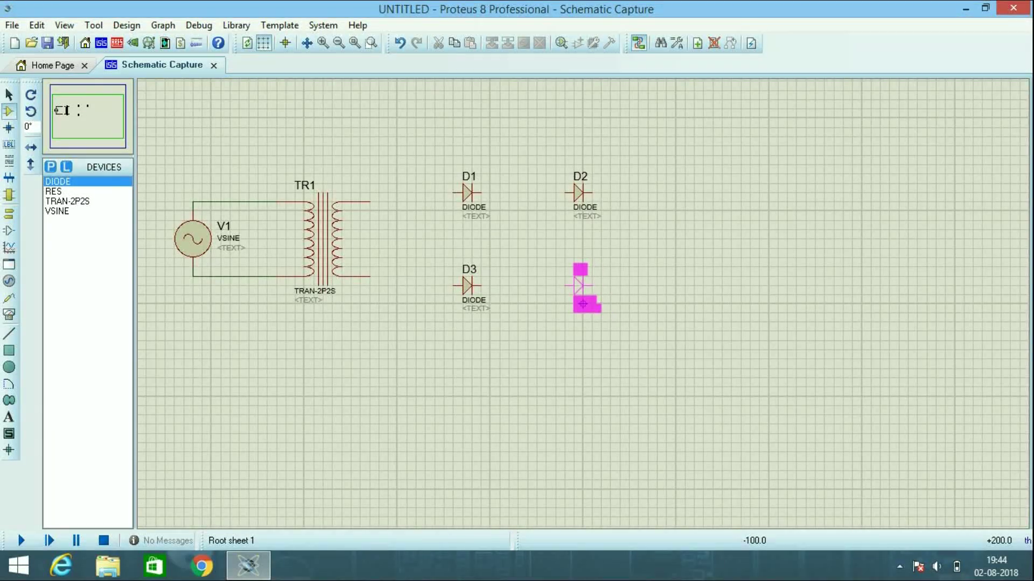
{"action": "left_click", "coordinate": [580, 298]}
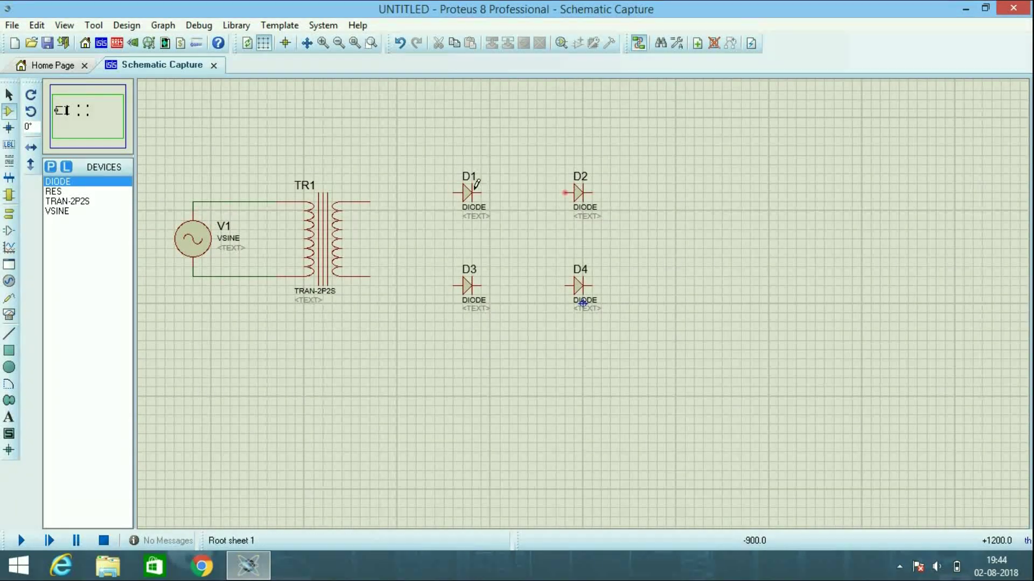
Wire the anode of diode D1 to the anode of diode D3.
{"action": "left_click", "coordinate": [454, 193]}
{"action": "left_click", "coordinate": [454, 285]}
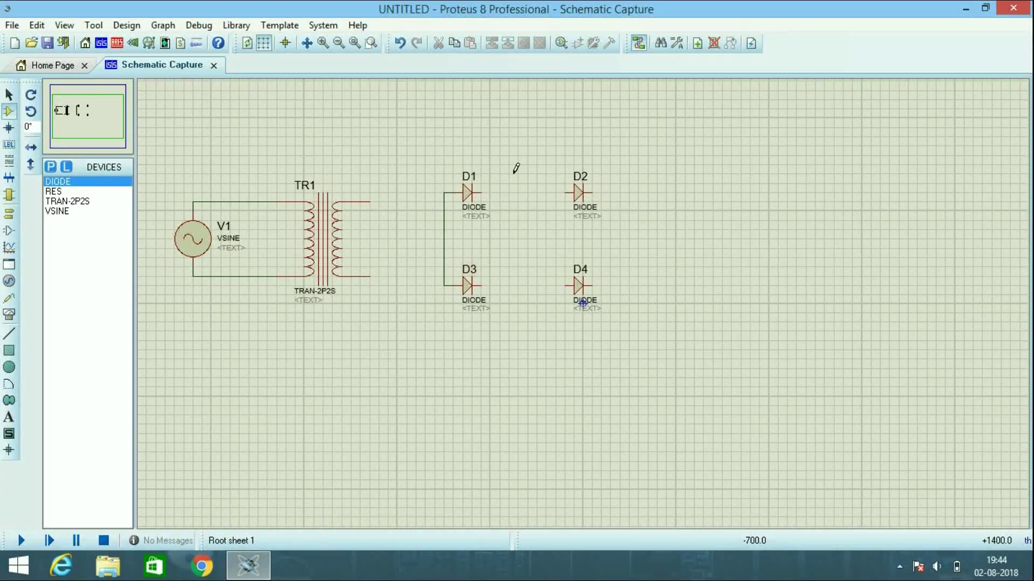
{"action": "left_click", "coordinate": [481, 192]}
{"action": "right_click", "coordinate": [472, 237]}
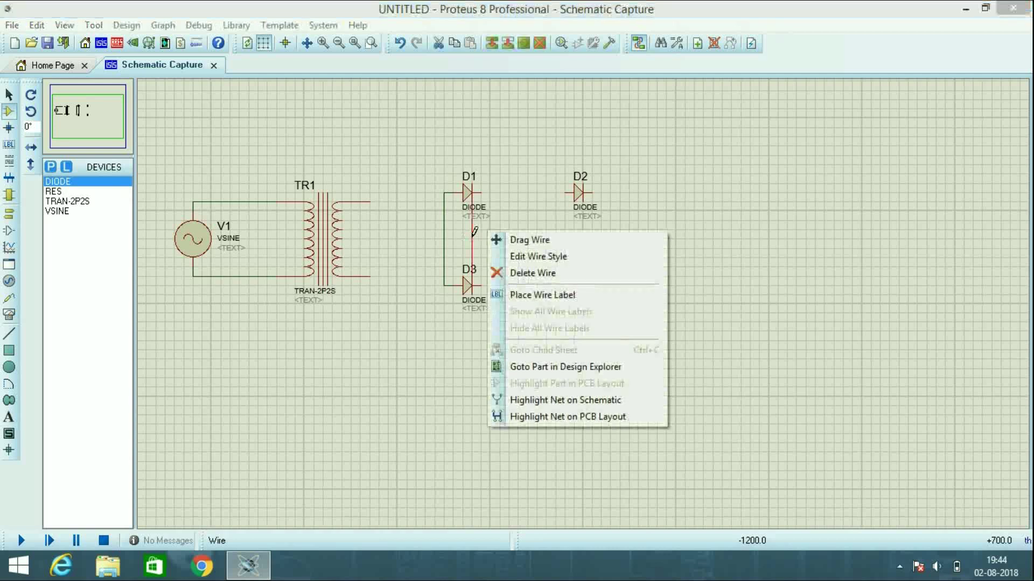
{"action": "left_click", "coordinate": [532, 273]}
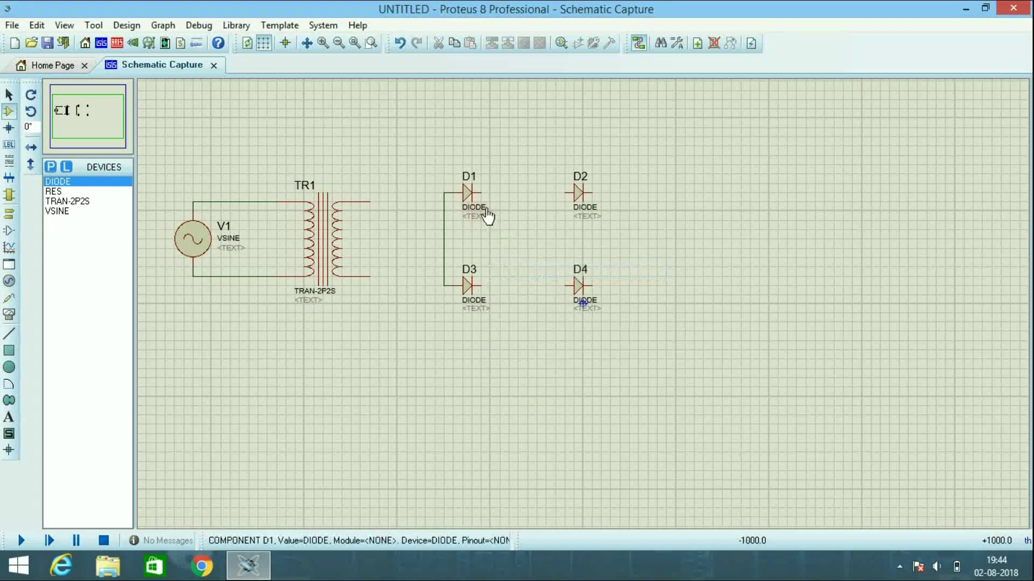
Wire the cathode of D1 to the anode of D2 and the cathode of D3 to the anode of D4.
{"action": "left_click", "coordinate": [494, 193]}
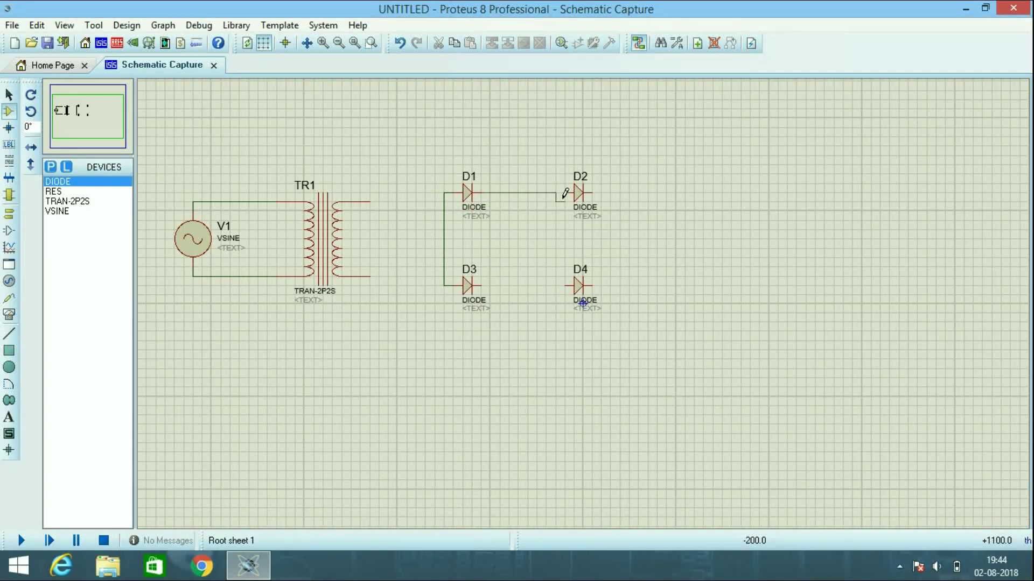
{"action": "left_click", "coordinate": [570, 193]}
{"action": "left_click", "coordinate": [481, 285]}
{"action": "left_click", "coordinate": [569, 285]}
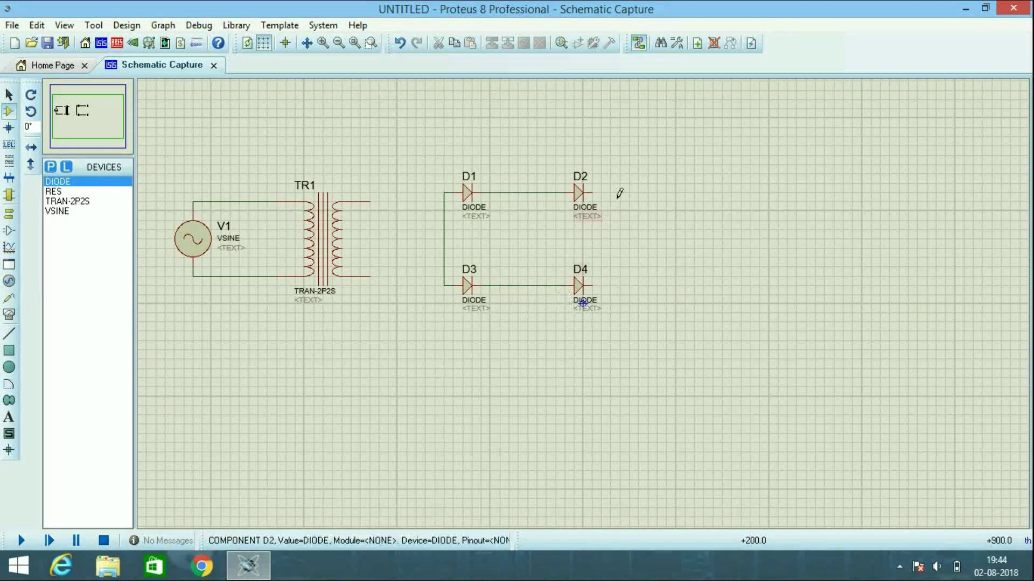
Wire the cathode of diode D2 to the cathode of diode D4.
{"action": "left_click", "coordinate": [593, 192]}
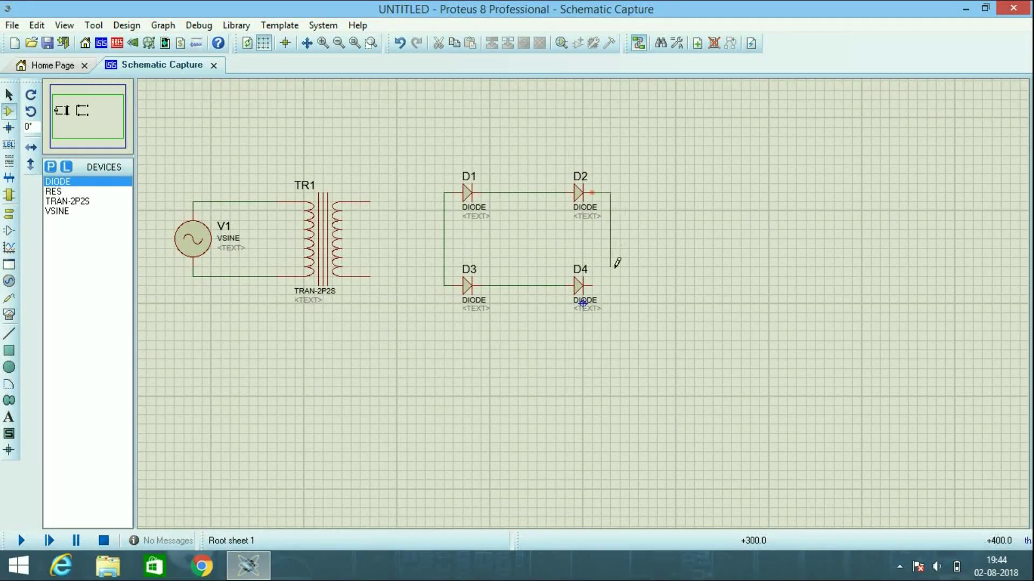
{"action": "left_click", "coordinate": [596, 286]}
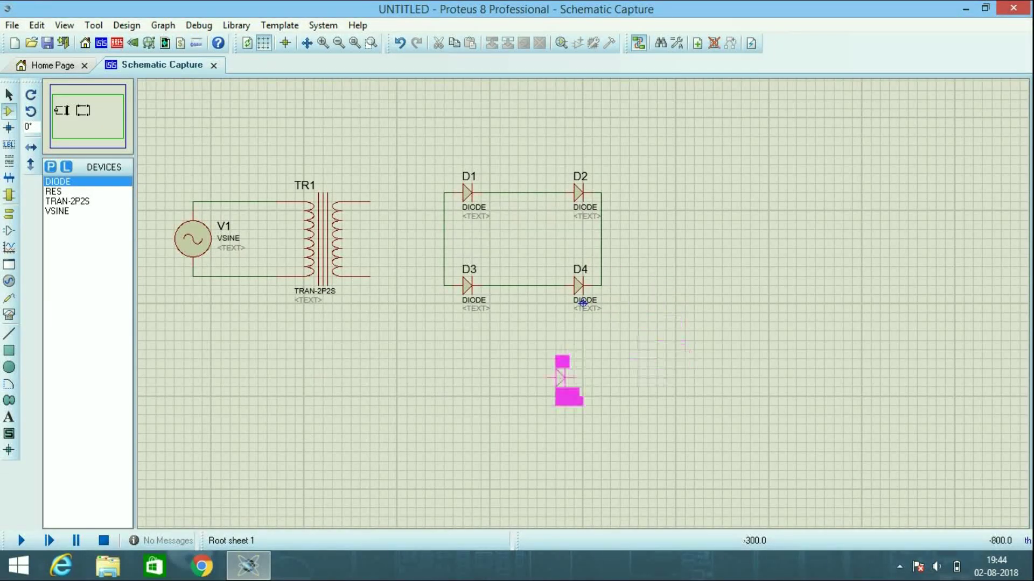
{"action": "key", "text": "Escape"}
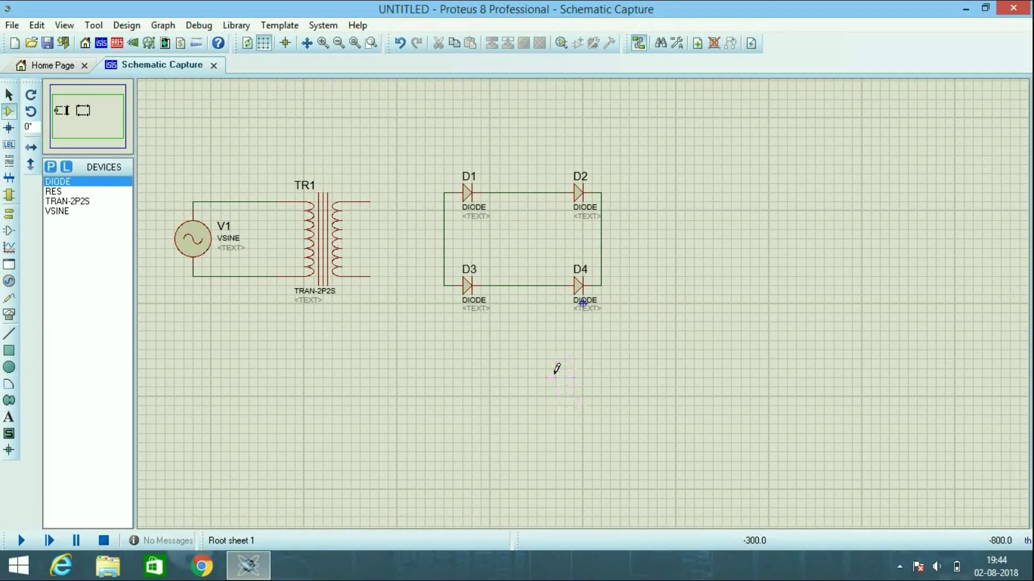
Wire the transformer's upper secondary terminal to the D1–D2 wire and its lower secondary terminal to the D3–D4 wire.
{"action": "left_click", "coordinate": [371, 201]}
{"action": "left_click", "coordinate": [416, 165]}
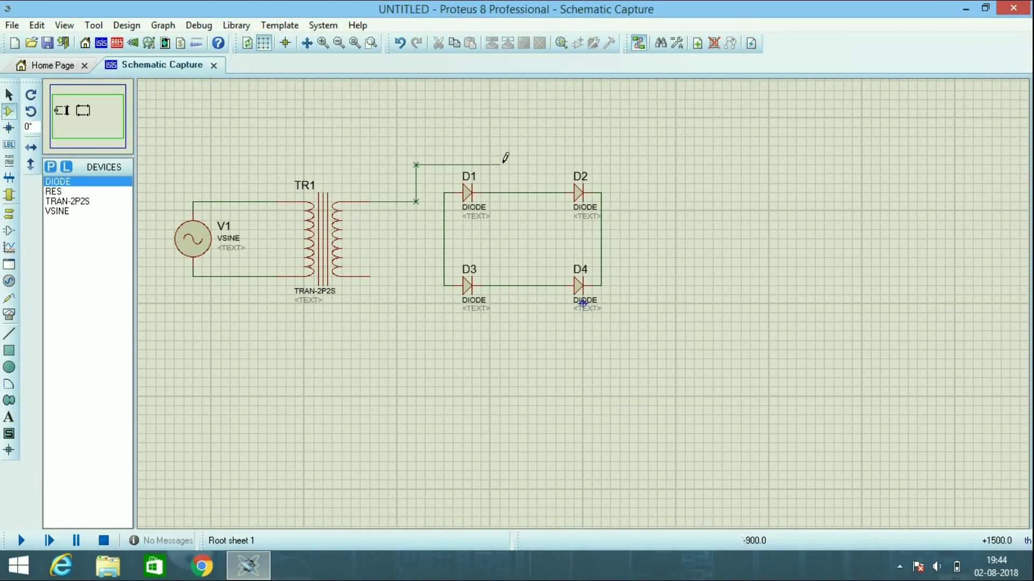
{"action": "left_click", "coordinate": [518, 192]}
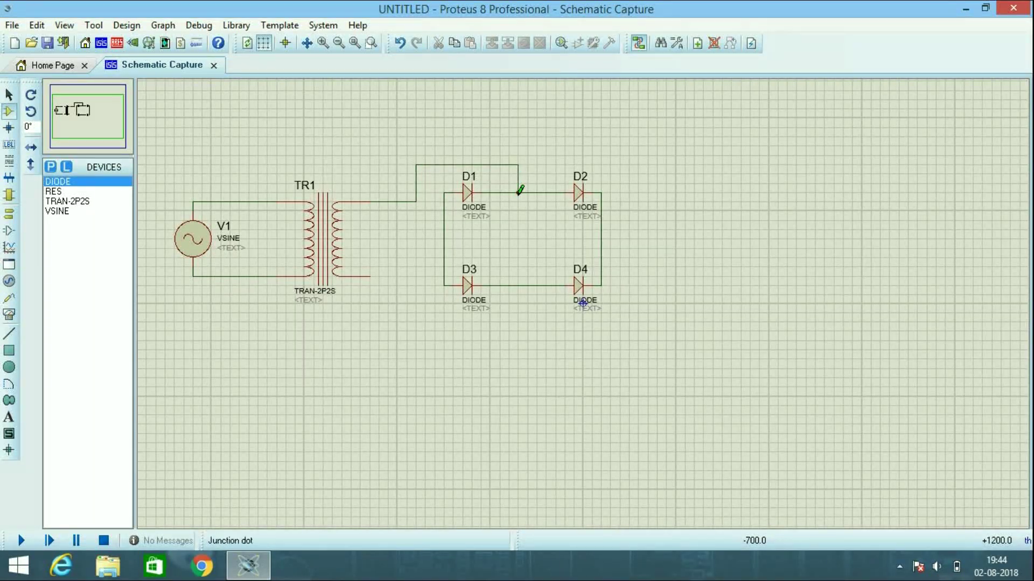
{"action": "left_click", "coordinate": [377, 276]}
{"action": "left_click", "coordinate": [416, 276]}
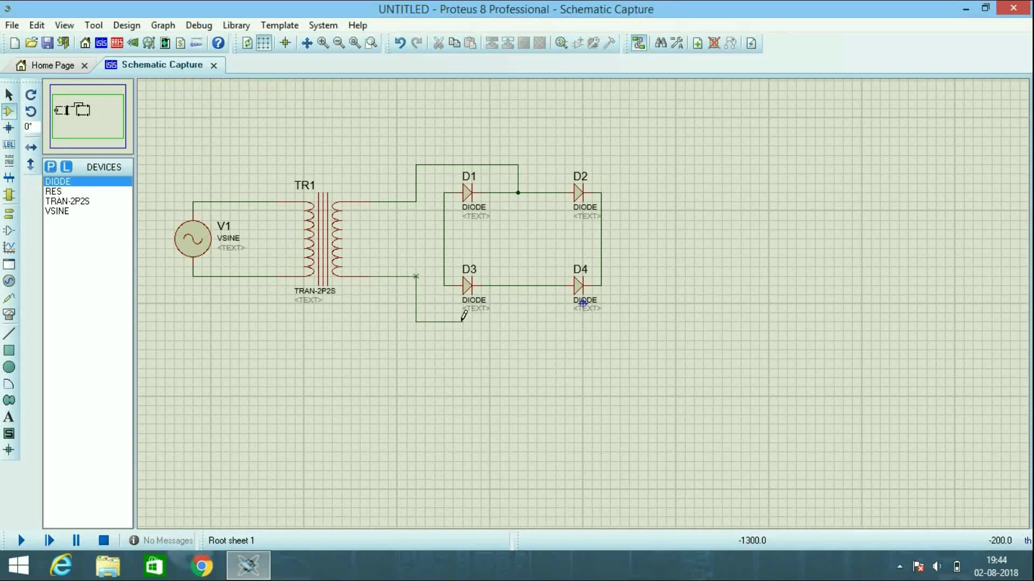
{"action": "left_click", "coordinate": [519, 286]}
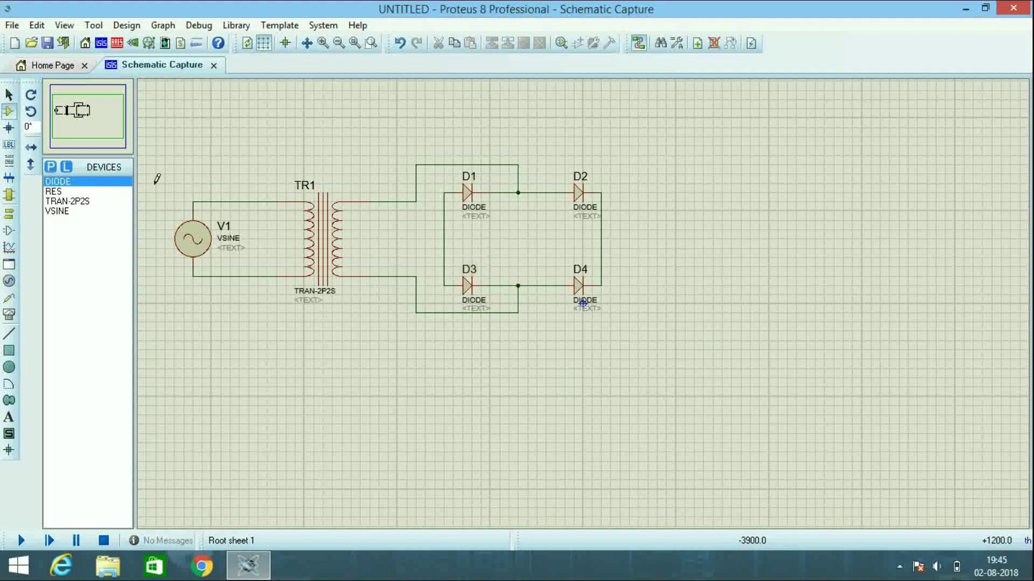
Search the parts library for 7805 and add the 7805 regulator from the ANALOG library to the device list.
{"action": "left_click", "coordinate": [51, 167]}
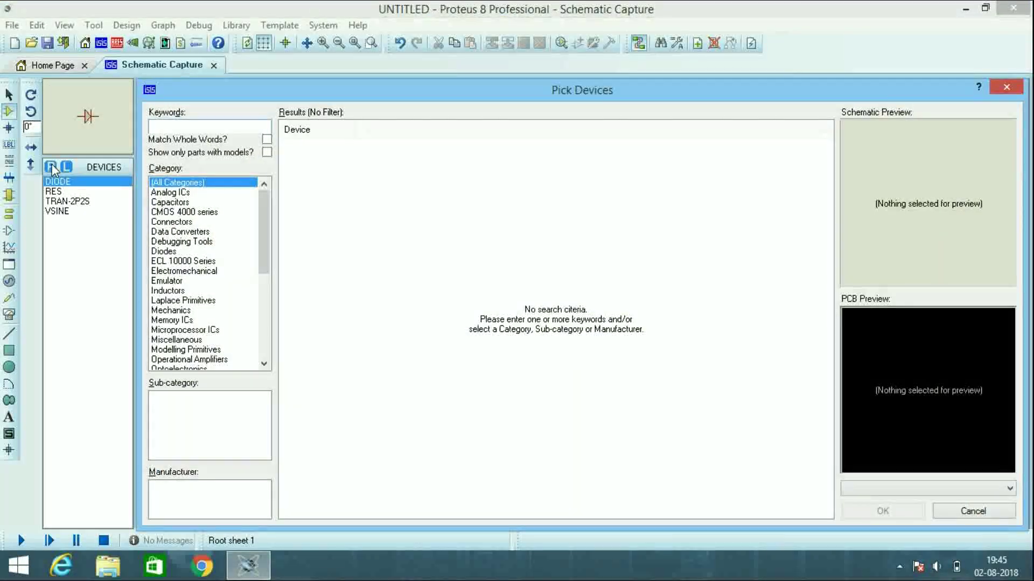
{"action": "type", "text": "78"}
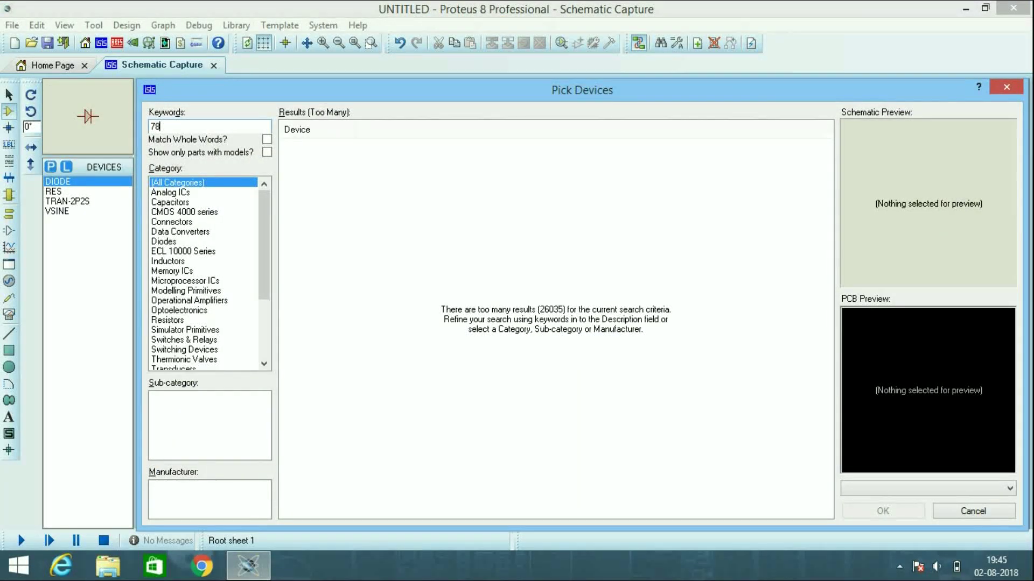
{"action": "type", "text": "05"}
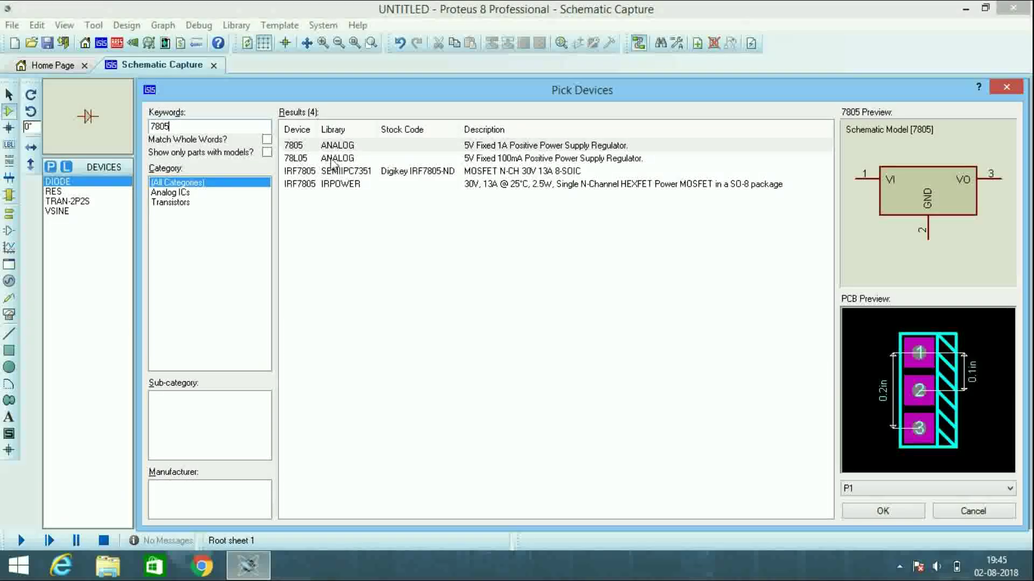
{"action": "left_click", "coordinate": [332, 159]}
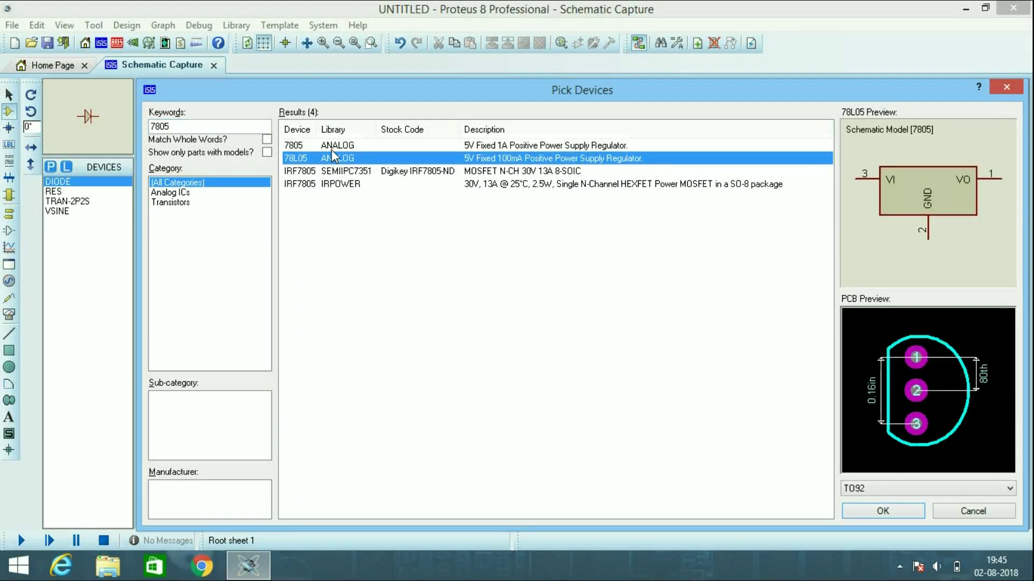
{"action": "left_click", "coordinate": [332, 150]}
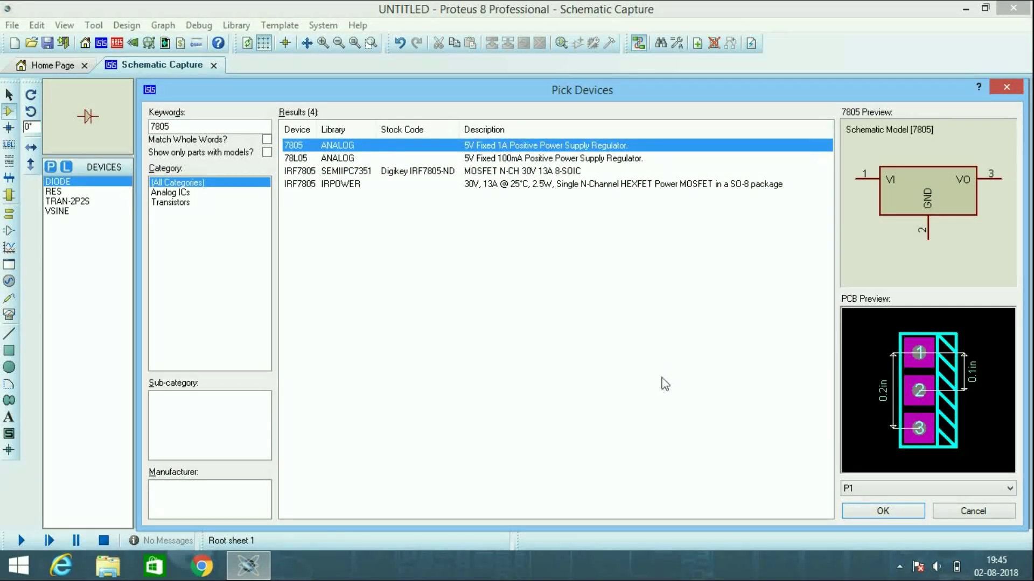
{"action": "left_click", "coordinate": [852, 509]}
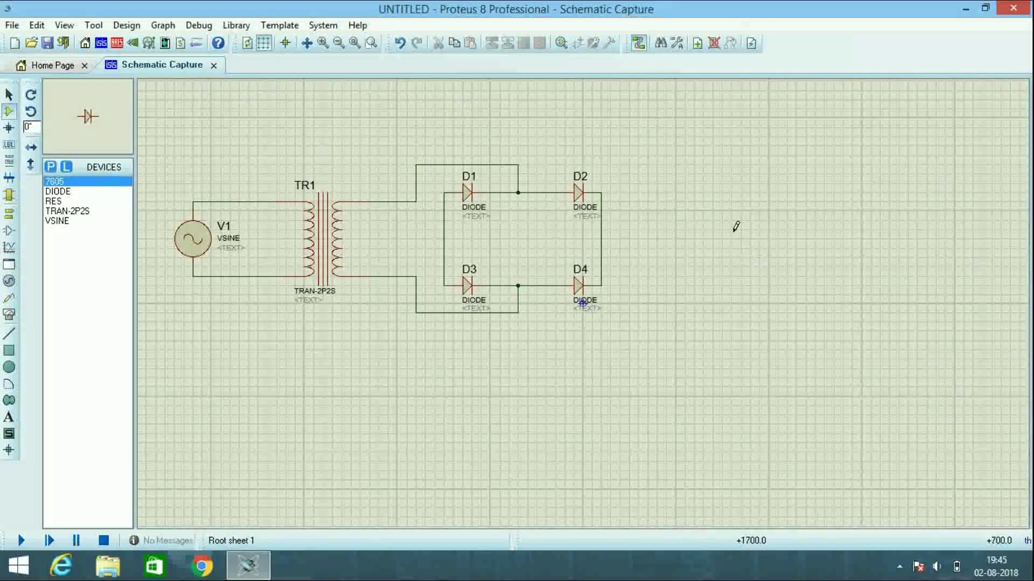
Place the 7805 regulator to the right of the bridge and wire the D2 cathode node to its VI pin.
{"action": "left_click", "coordinate": [679, 197]}
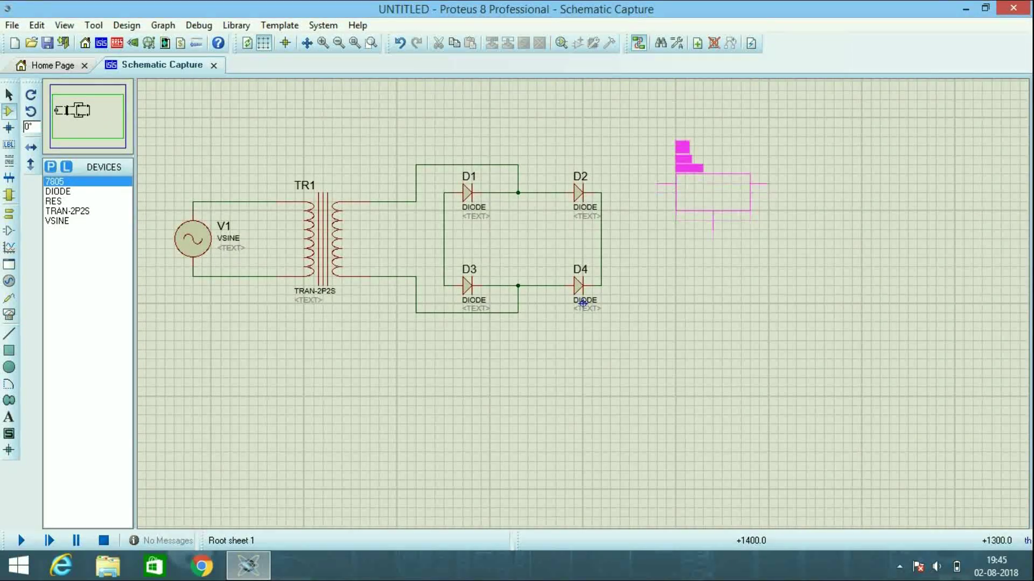
{"action": "left_click", "coordinate": [719, 182]}
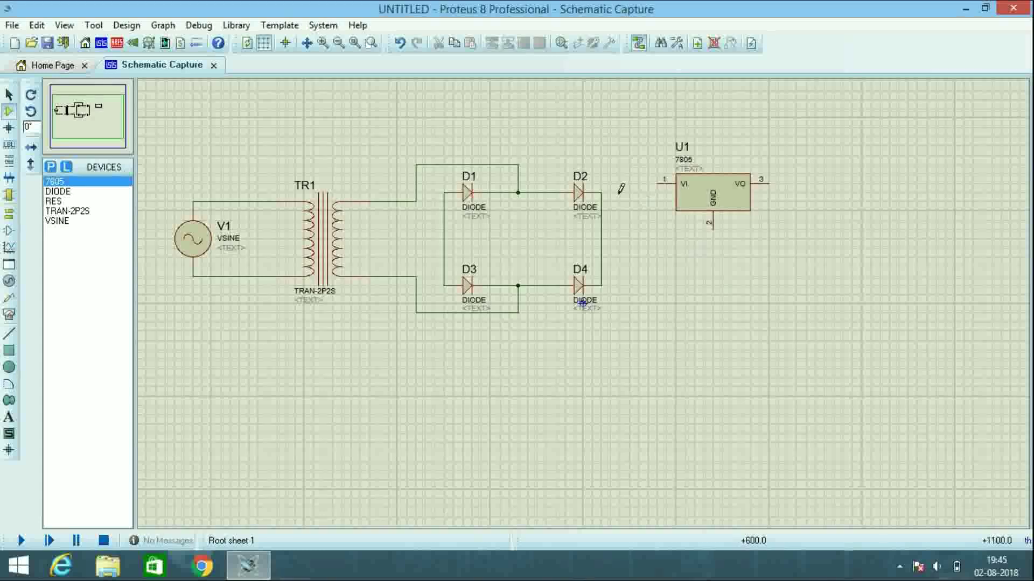
{"action": "left_click", "coordinate": [601, 189]}
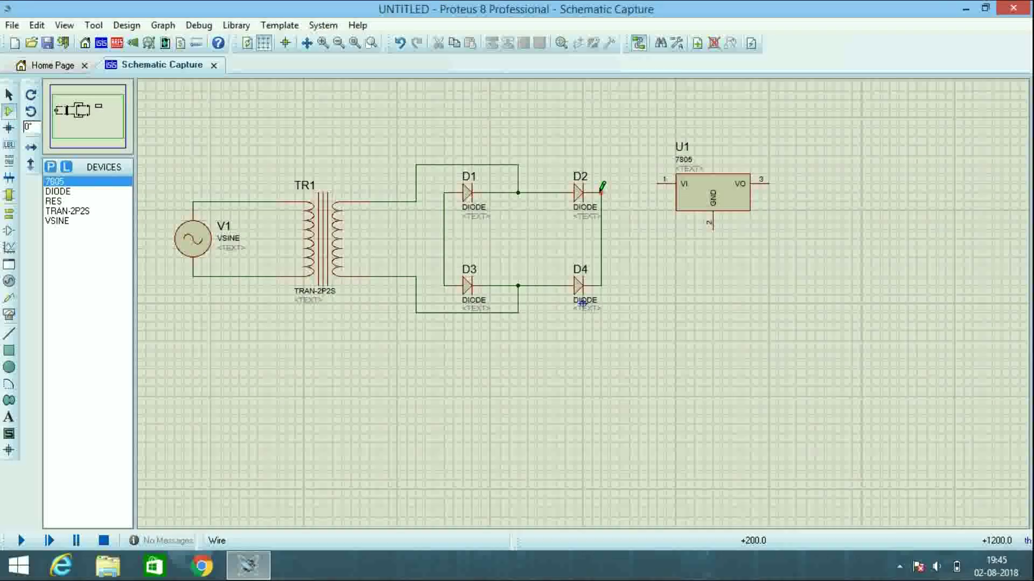
{"action": "left_click", "coordinate": [658, 184]}
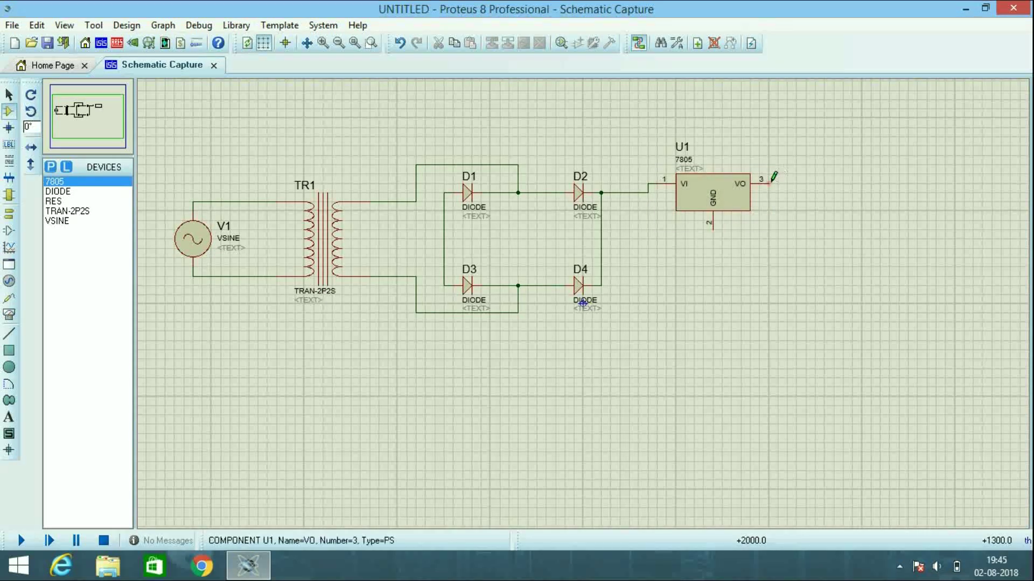
Place a RES resistor to the right of the regulator and wire the VO pin to its near terminal.
{"action": "left_click", "coordinate": [55, 202]}
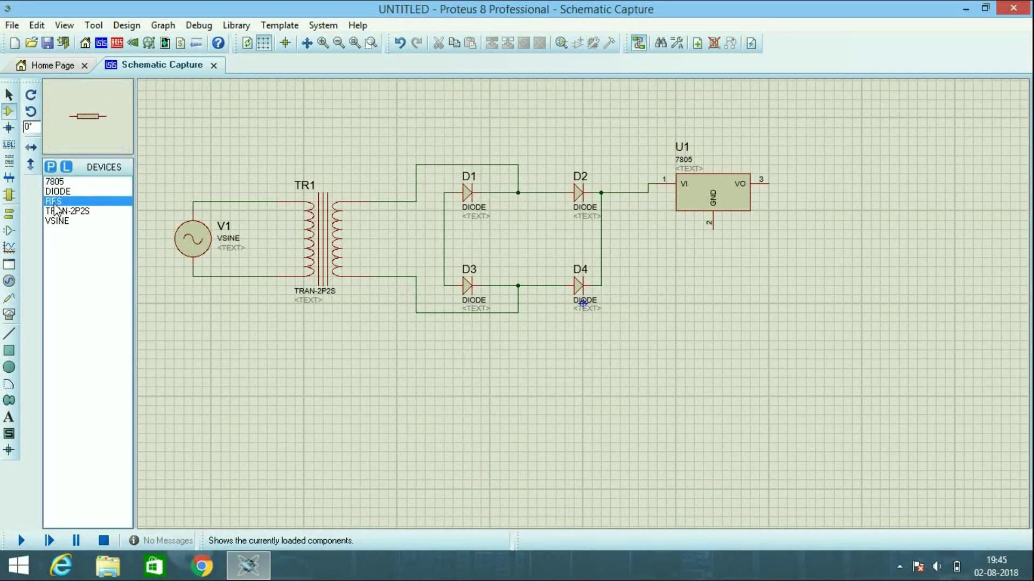
{"action": "left_click", "coordinate": [833, 179]}
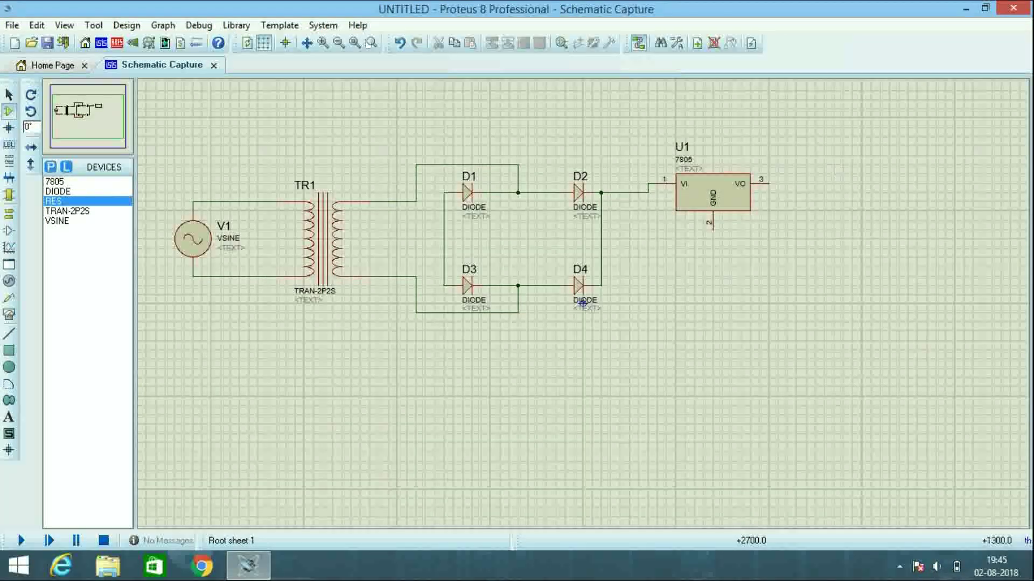
{"action": "left_click", "coordinate": [837, 184]}
{"action": "left_click", "coordinate": [768, 184]}
{"action": "left_click", "coordinate": [816, 184]}
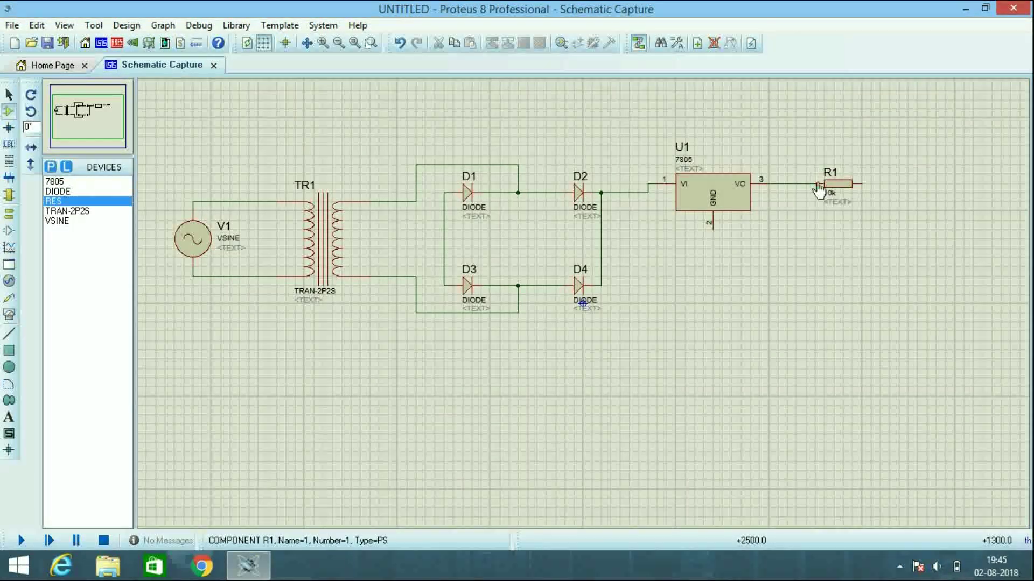
Search the parts library for led yellow and add LED-YELLOW from the ACTIVE library to the device list.
{"action": "left_click", "coordinate": [50, 167]}
{"action": "type", "text": "led"}
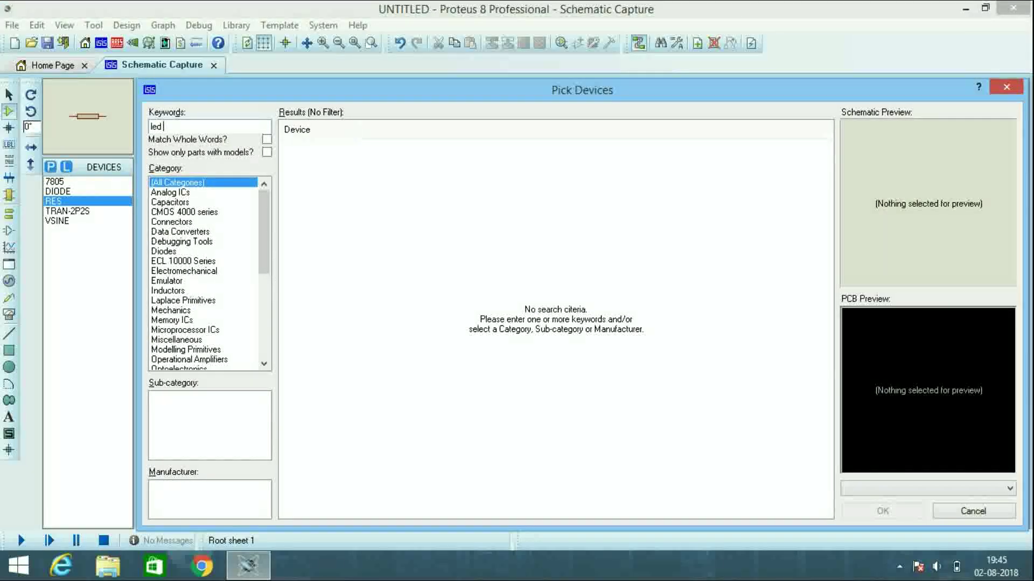
{"action": "type", "text": " yellow"}
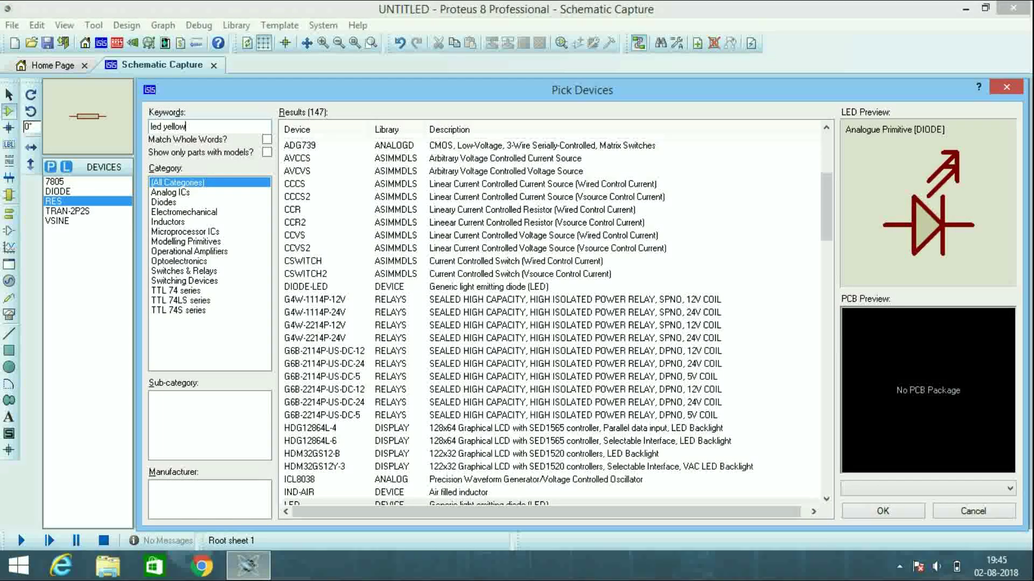
{"action": "left_click", "coordinate": [349, 173]}
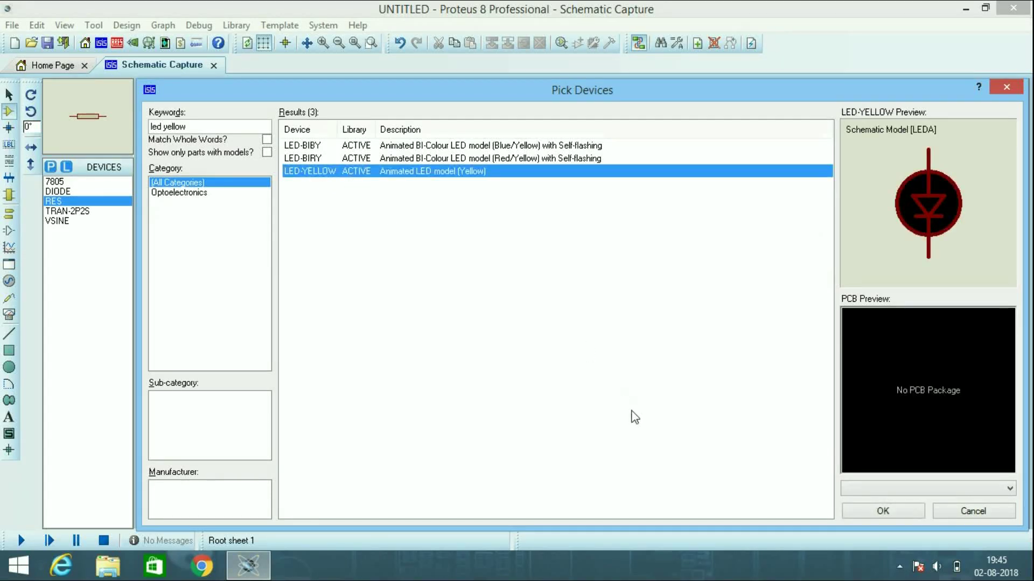
{"action": "left_click", "coordinate": [858, 514]}
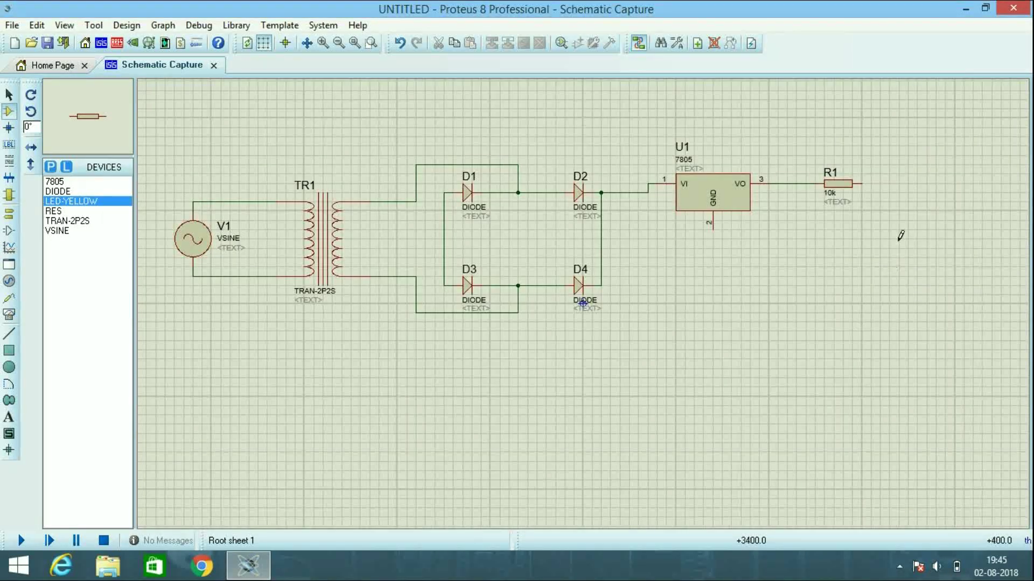
Place the yellow LED to the lower right of resistor R1 and wire the resistor's free end to the LED's upper terminal.
{"action": "left_click", "coordinate": [903, 220]}
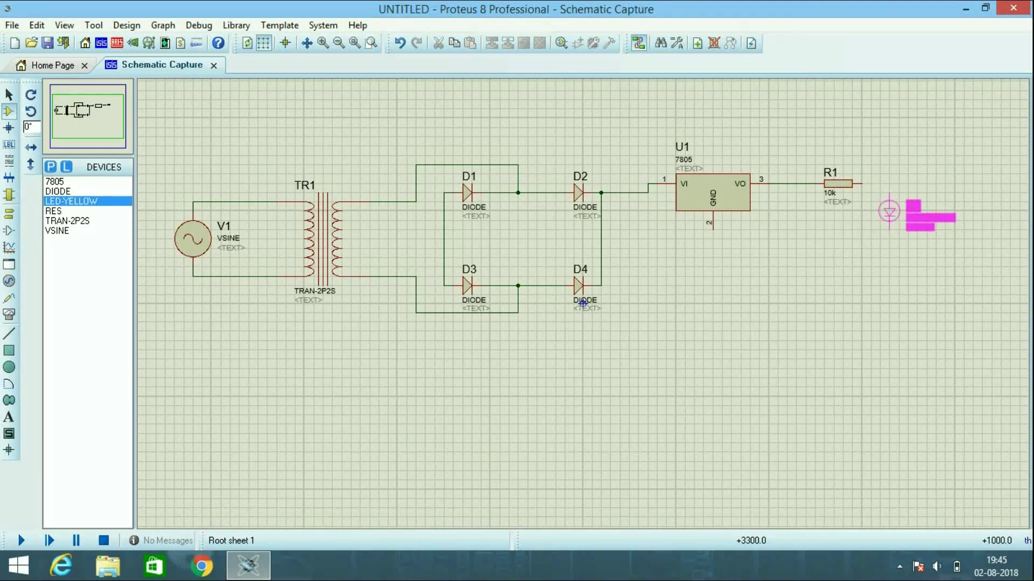
{"action": "left_click", "coordinate": [889, 212]}
{"action": "left_click", "coordinate": [863, 184]}
{"action": "left_click", "coordinate": [889, 195]}
{"action": "left_click", "coordinate": [692, 194]}
Search the parts library for cap and add the generic CAP capacitor from the DEVICE library to the device list.
{"action": "left_click", "coordinate": [51, 167]}
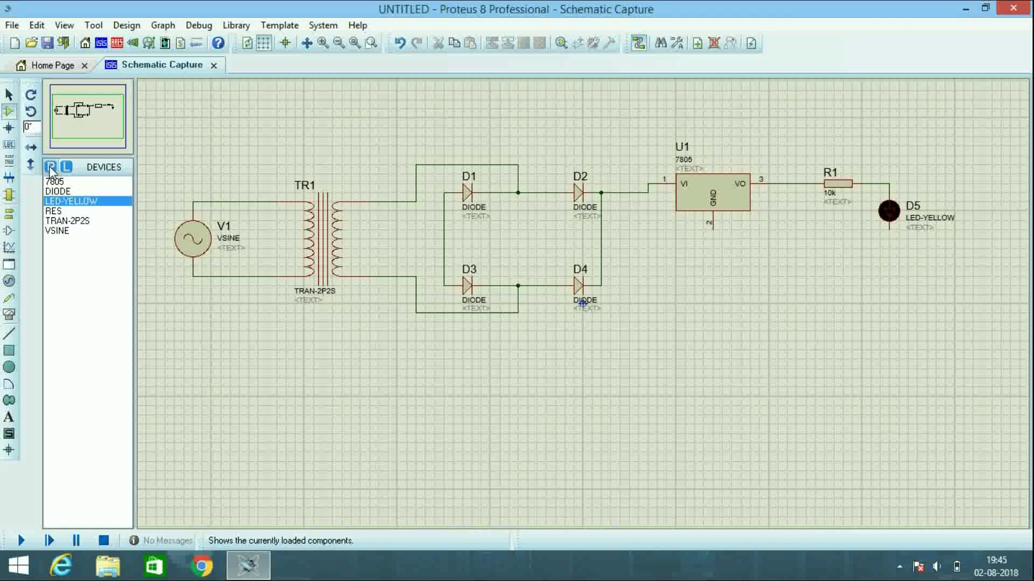
{"action": "type", "text": "cap"}
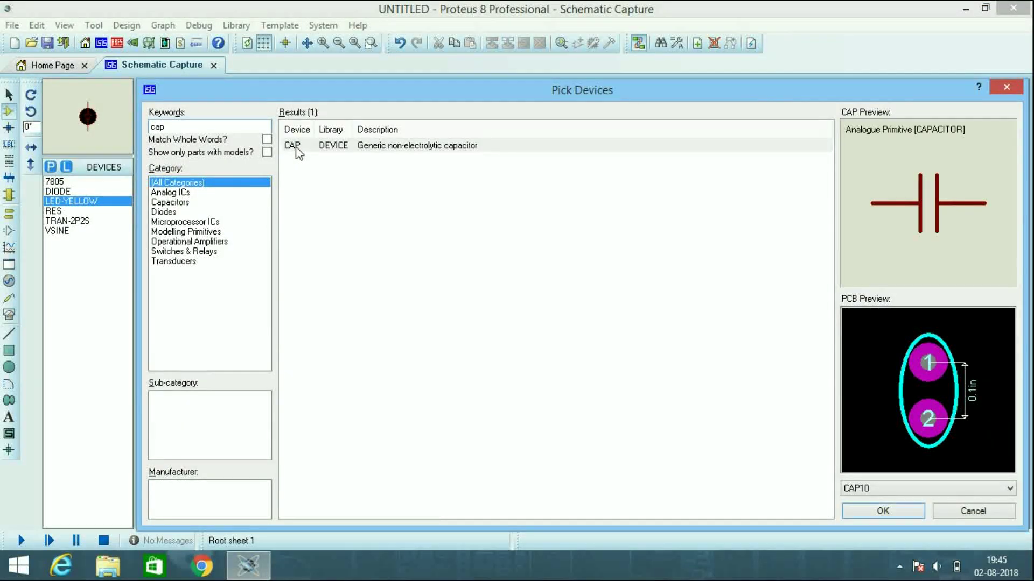
{"action": "double_click", "coordinate": [294, 147]}
{"action": "left_click", "coordinate": [878, 511]}
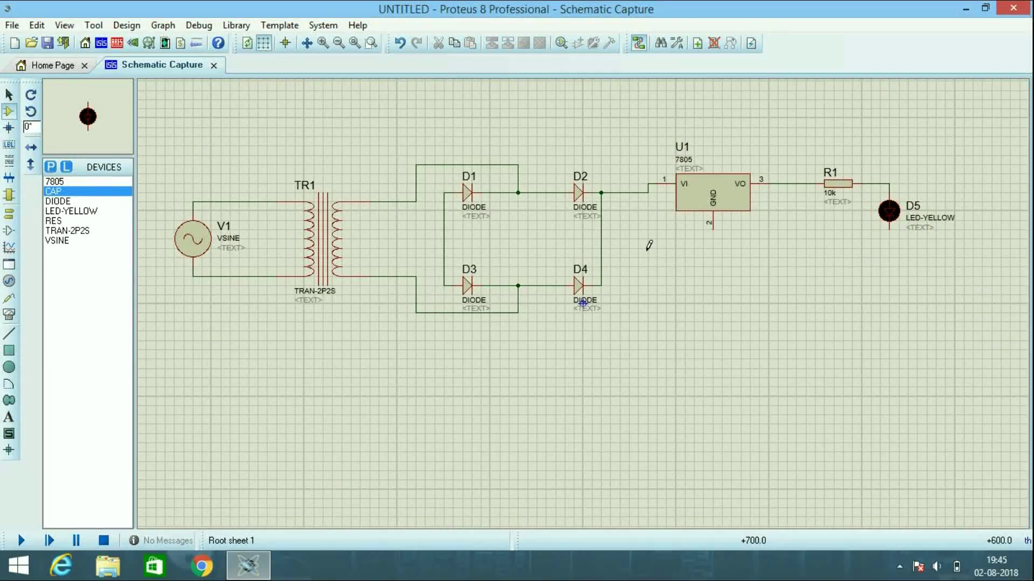
Place the capacitor between the bridge and the regulator, rotate it upright and wire its upper terminal to the regulator's input line.
{"action": "left_click", "coordinate": [649, 245]}
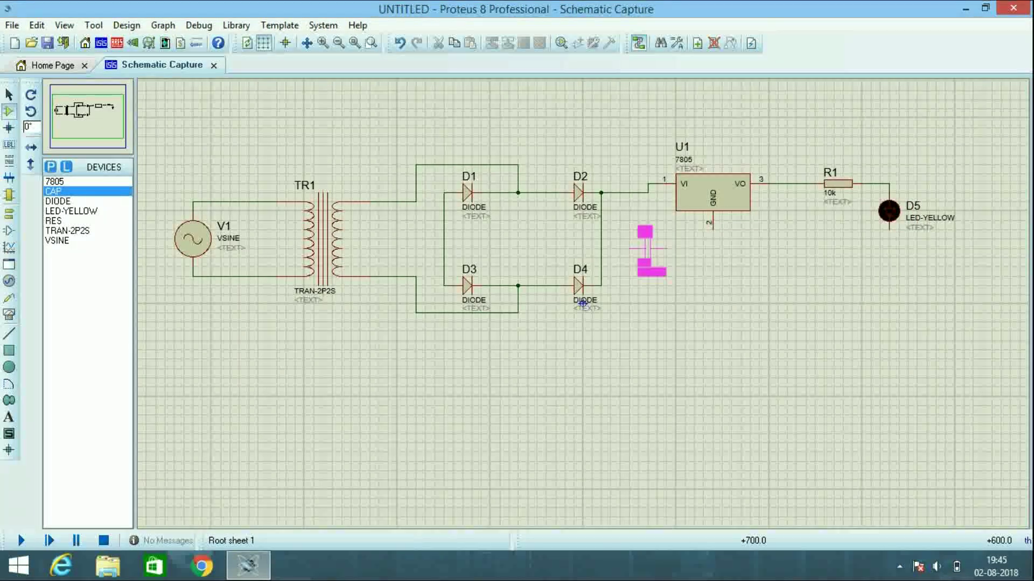
{"action": "left_click", "coordinate": [647, 238]}
{"action": "right_click", "coordinate": [648, 242]}
{"action": "left_click", "coordinate": [694, 201]}
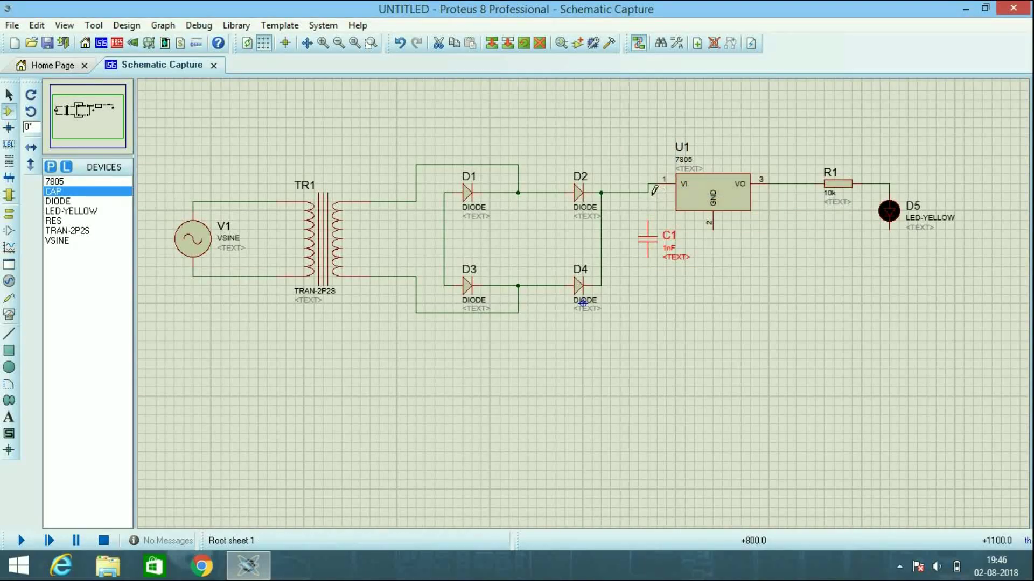
{"action": "left_click", "coordinate": [649, 221]}
Wire the common anode line of D1 and D3 to the lower terminal of capacitor C1, routing between the diode rows.
{"action": "left_click", "coordinate": [602, 286]}
{"action": "right_click", "coordinate": [647, 289]}
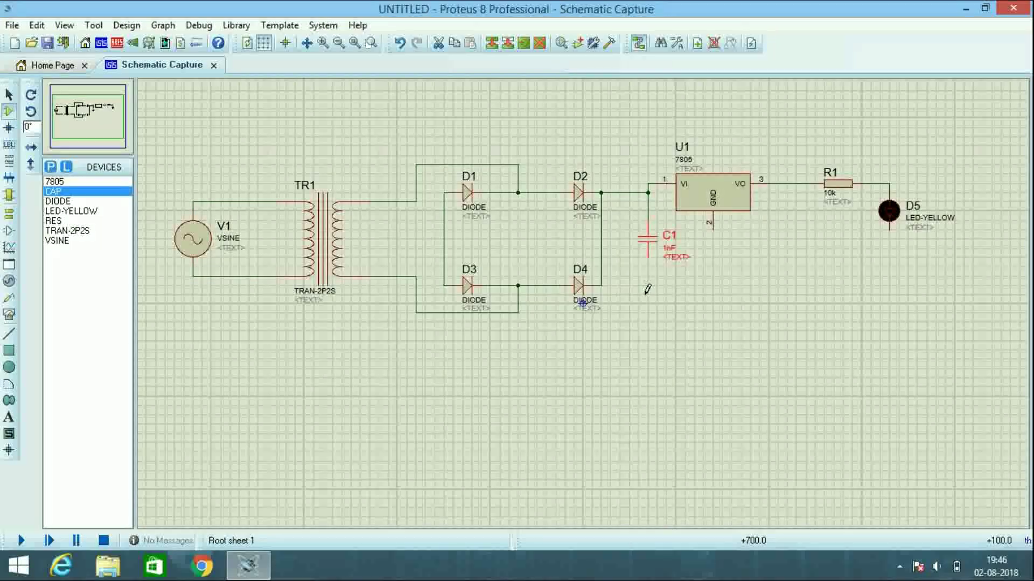
{"action": "left_click", "coordinate": [443, 238]}
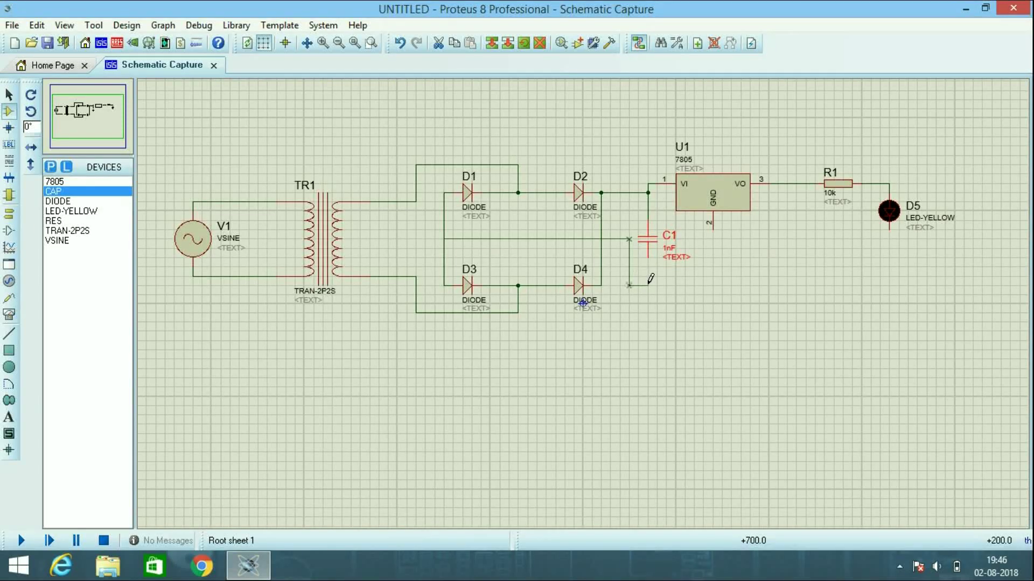
{"action": "left_click", "coordinate": [648, 258]}
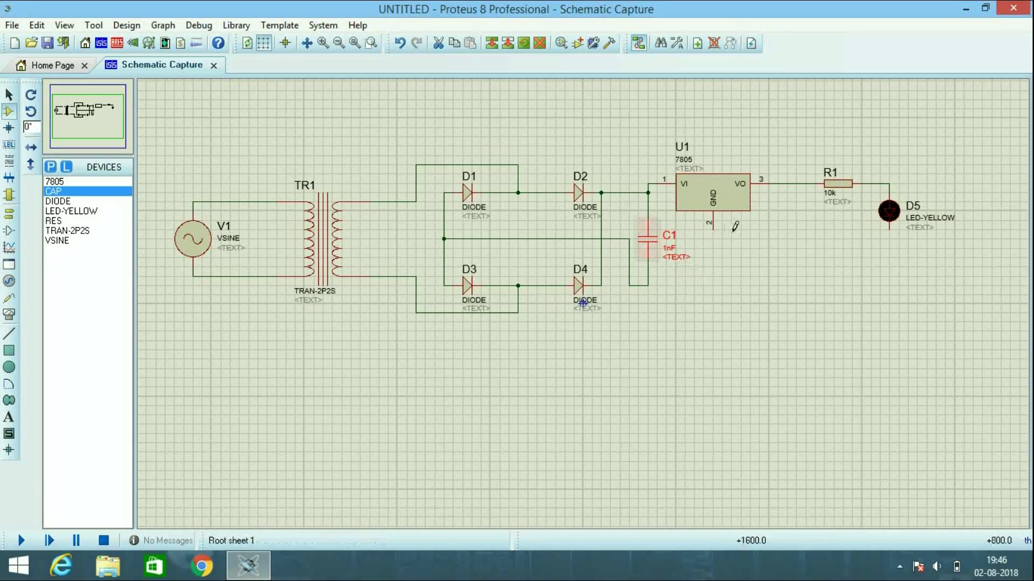
{"action": "left_click", "coordinate": [716, 281]}
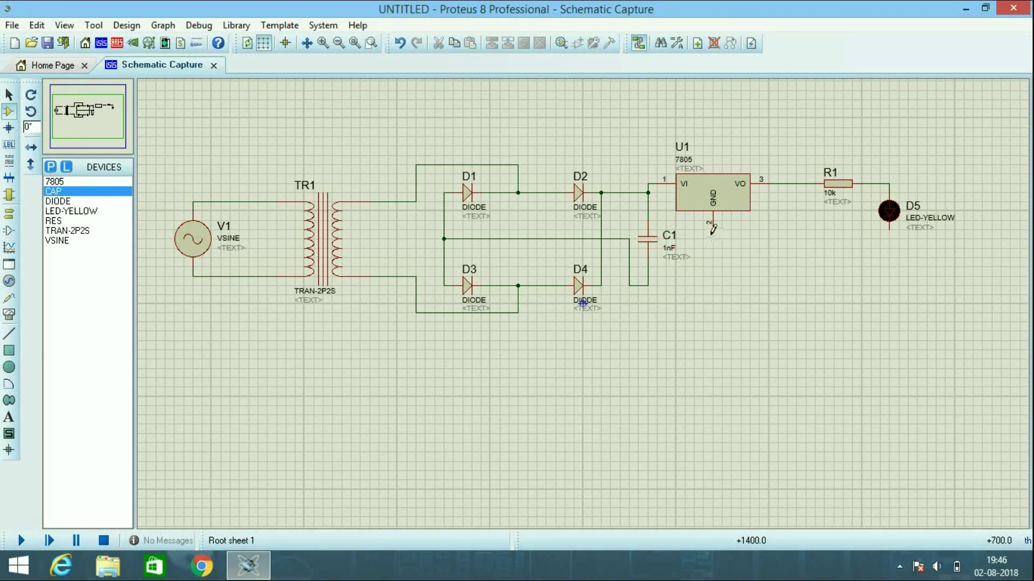
Wire the regulator's GND pin down and across to the wire at the lower terminal of capacitor C1.
{"action": "left_click", "coordinate": [713, 229]}
{"action": "left_click", "coordinate": [716, 283]}
{"action": "left_click", "coordinate": [648, 284]}
Wire the junction below the regulator's GND pin across to the lower terminal of LED D5.
{"action": "left_click", "coordinate": [713, 286]}
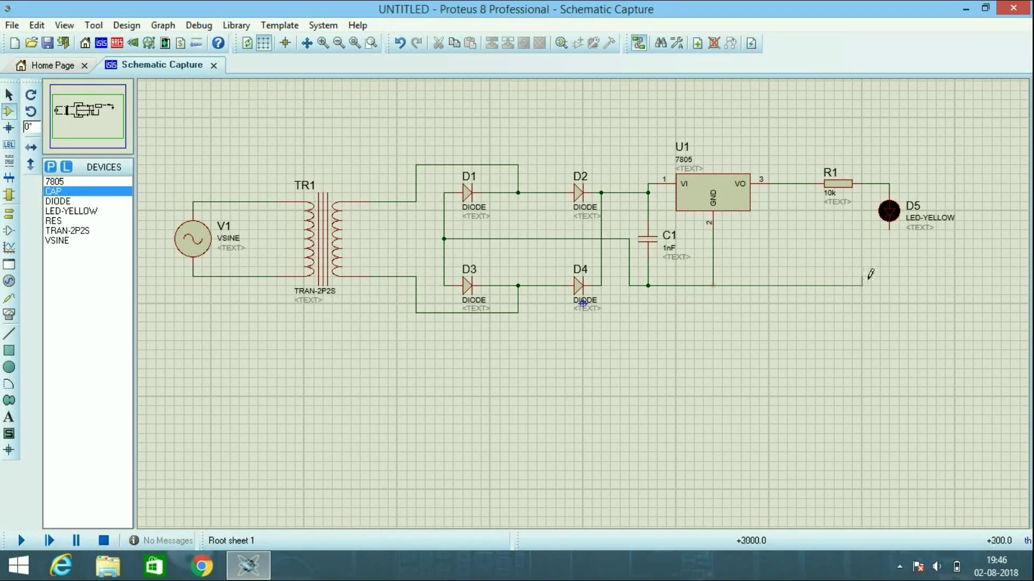
{"action": "left_click", "coordinate": [889, 229]}
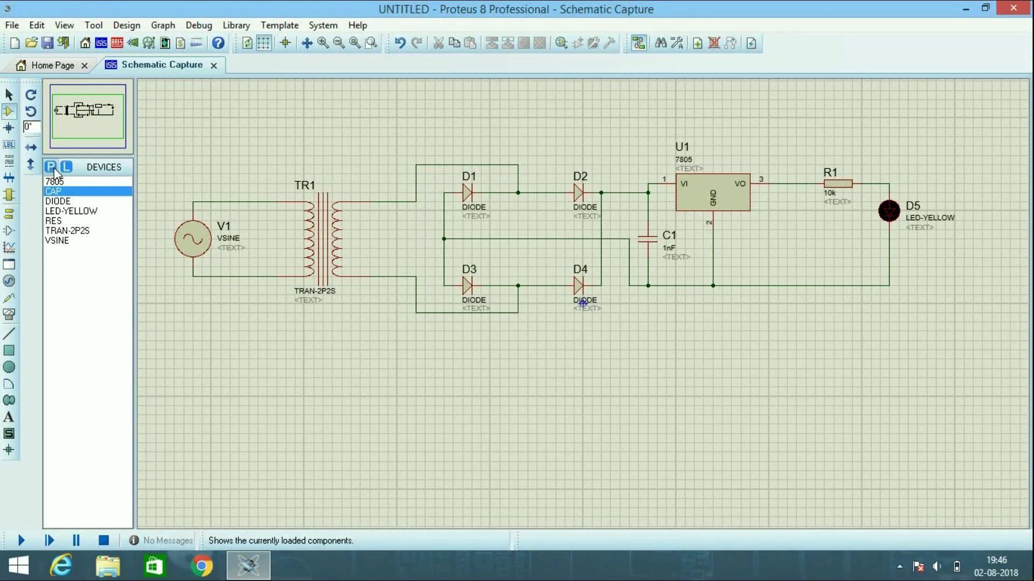
Place a GROUND terminal below the regulator and wire it to the common return line under the GND pin.
{"action": "left_click", "coordinate": [8, 214]}
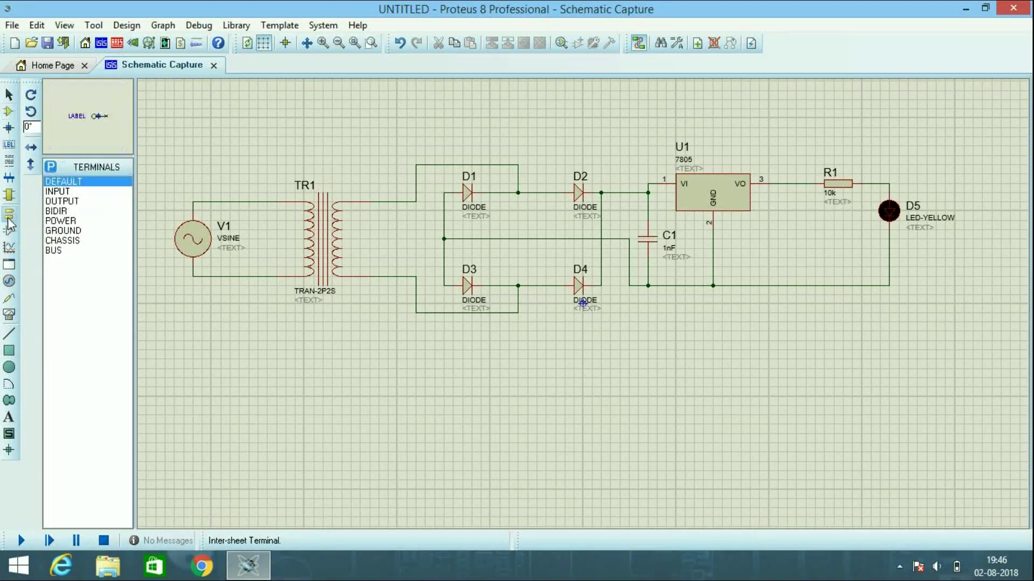
{"action": "left_click", "coordinate": [59, 230]}
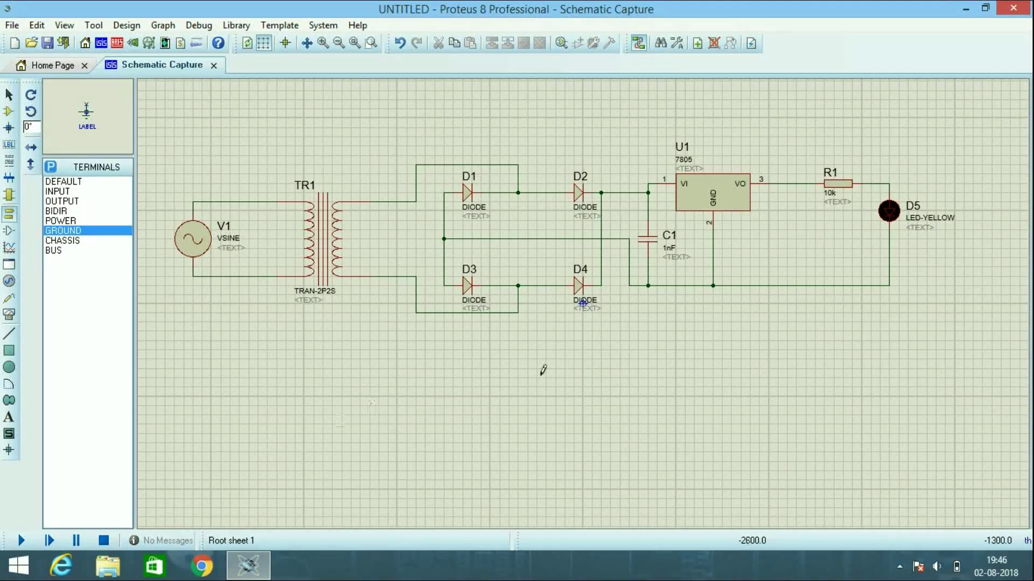
{"action": "left_click", "coordinate": [715, 333]}
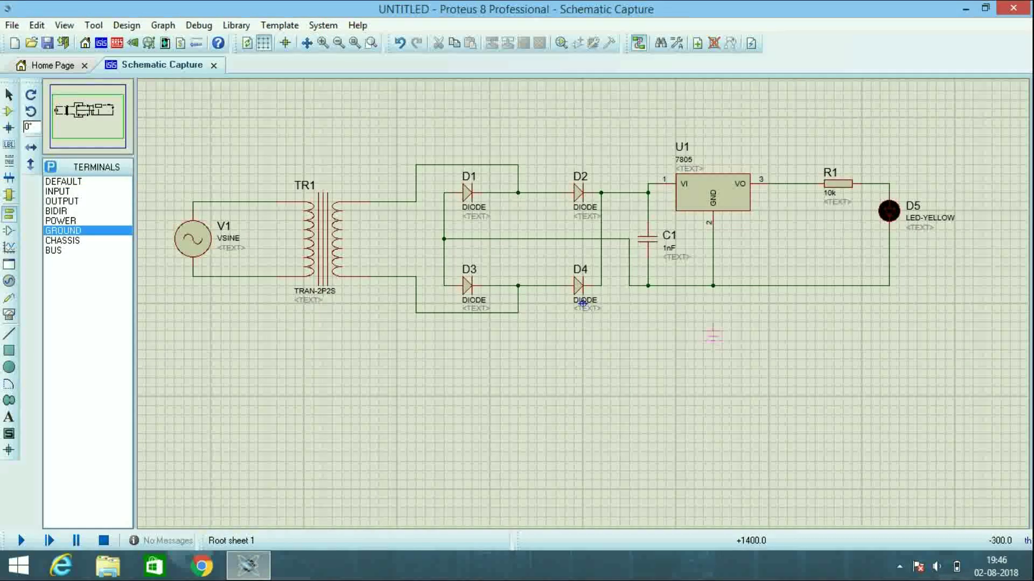
{"action": "left_click", "coordinate": [714, 285]}
{"action": "left_click", "coordinate": [713, 325]}
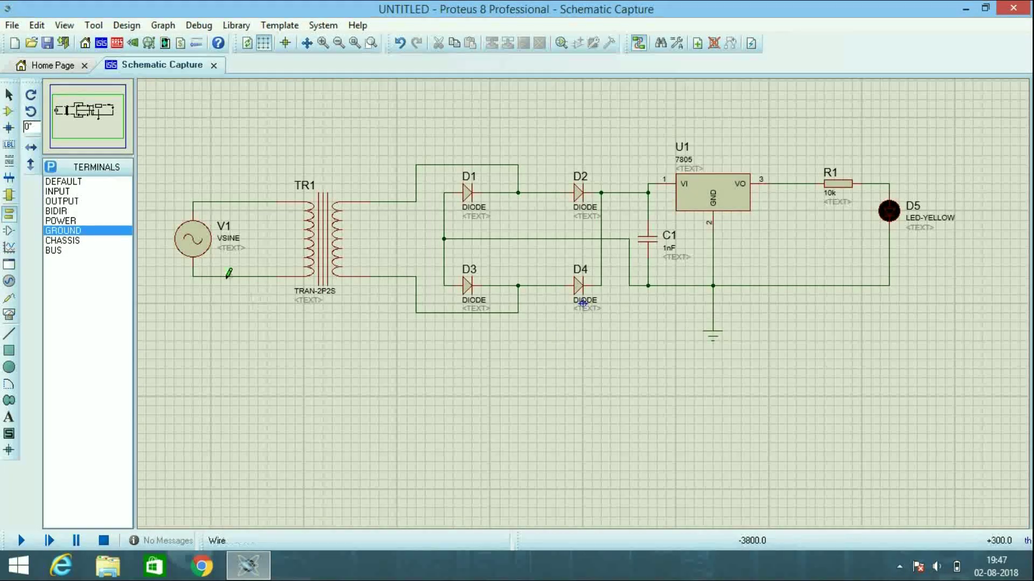
Set the amplitude of AC source V1 to 220 and its frequency to 50hz.
{"action": "double_click", "coordinate": [195, 244]}
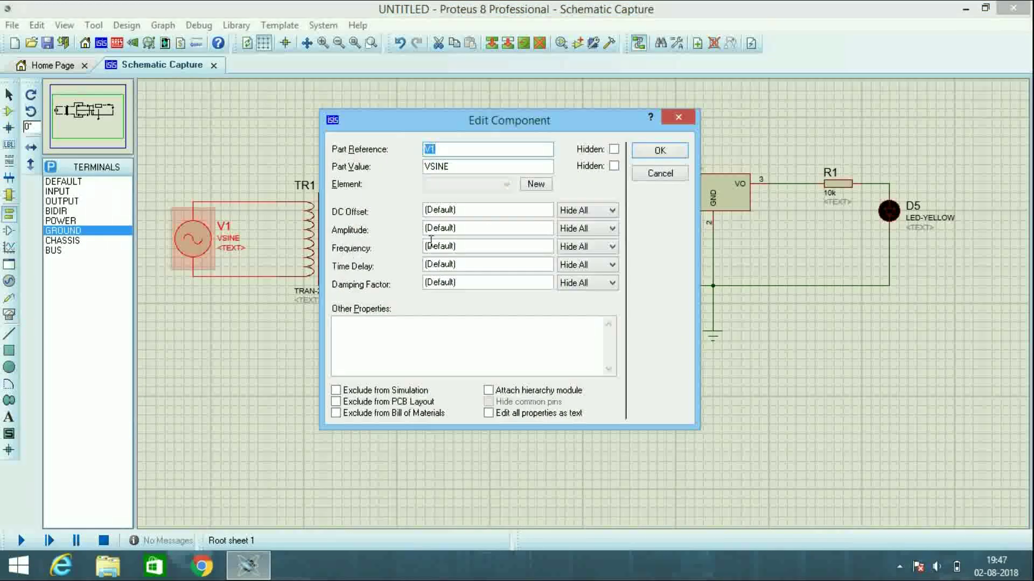
{"action": "double_click", "coordinate": [462, 229]}
{"action": "type", "text": "220"}
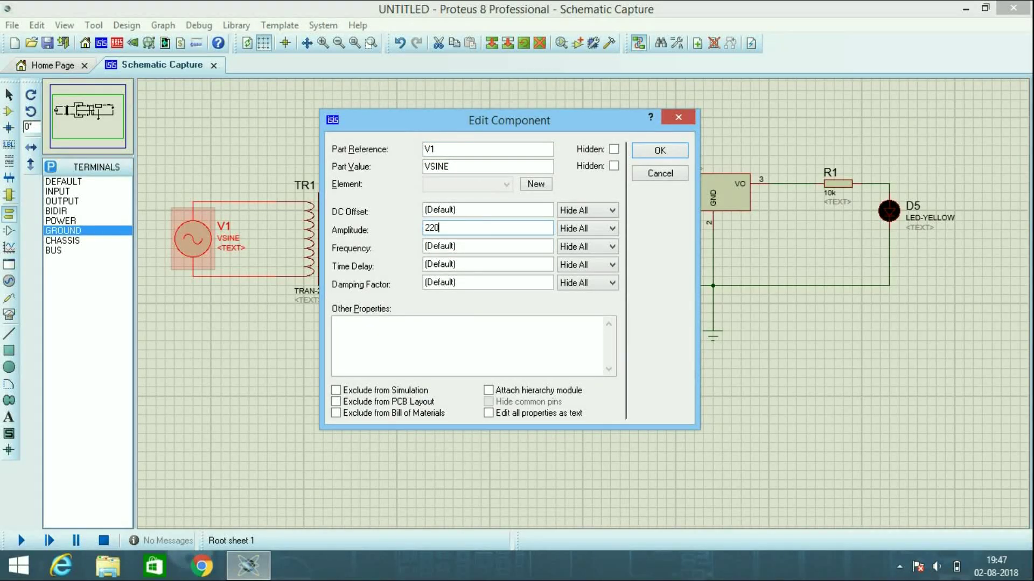
{"action": "double_click", "coordinate": [469, 246]}
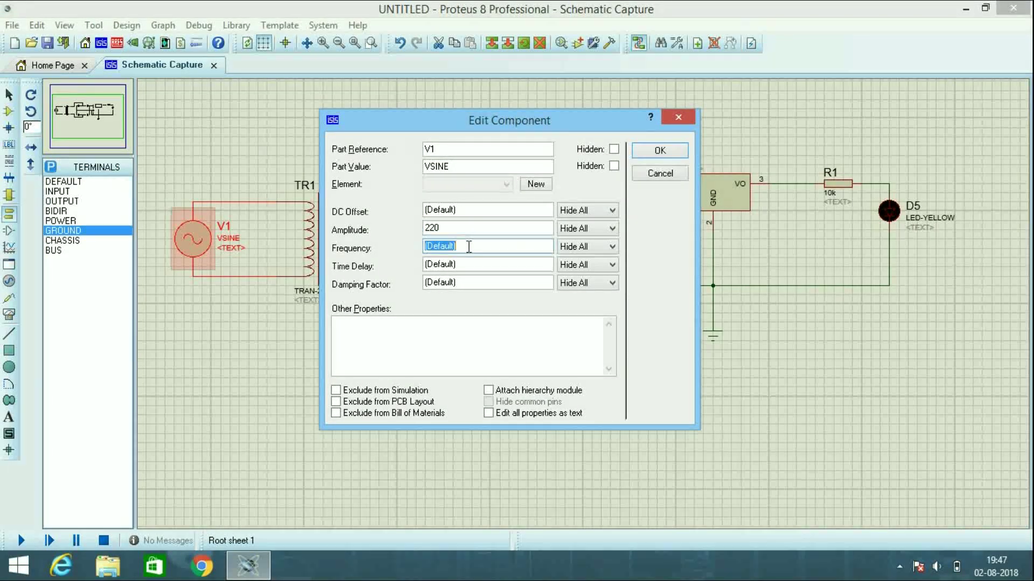
{"action": "type", "text": "50hz"}
{"action": "left_click", "coordinate": [677, 150]}
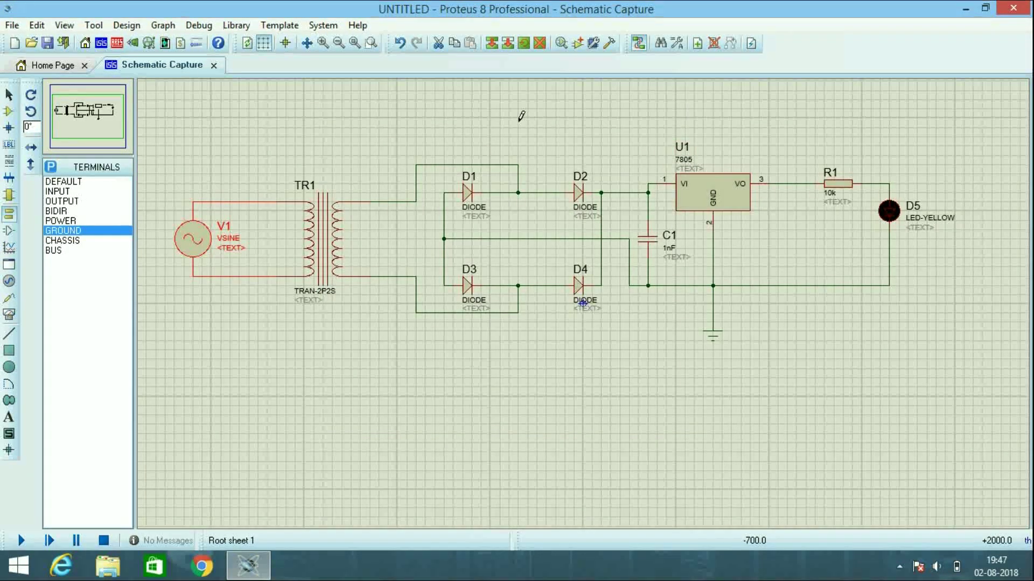
Set the value of resistor R1 to 220 ohm.
{"action": "left_click", "coordinate": [831, 198]}
{"action": "double_click", "coordinate": [831, 197]}
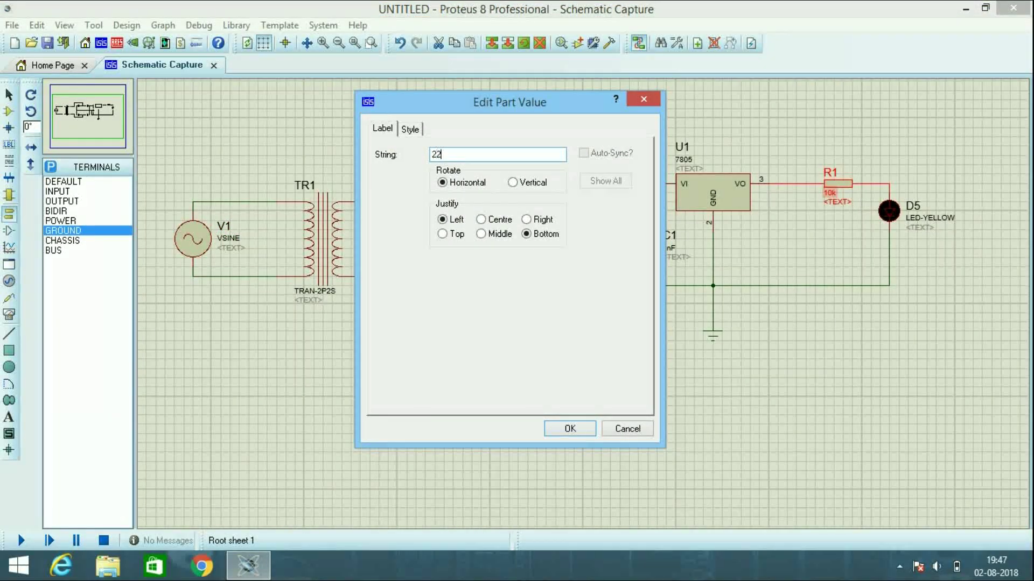
{"action": "type", "text": "220 ohm"}
{"action": "left_click", "coordinate": [587, 429]}
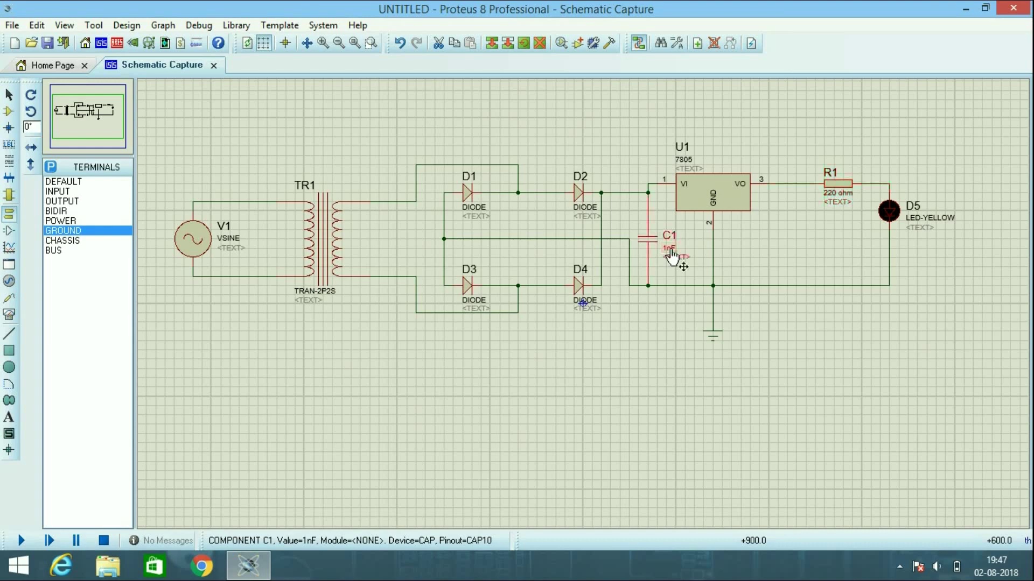
Set the value of capacitor C1 to 47uf.
{"action": "double_click", "coordinate": [669, 250]}
{"action": "type", "text": "47uf"}
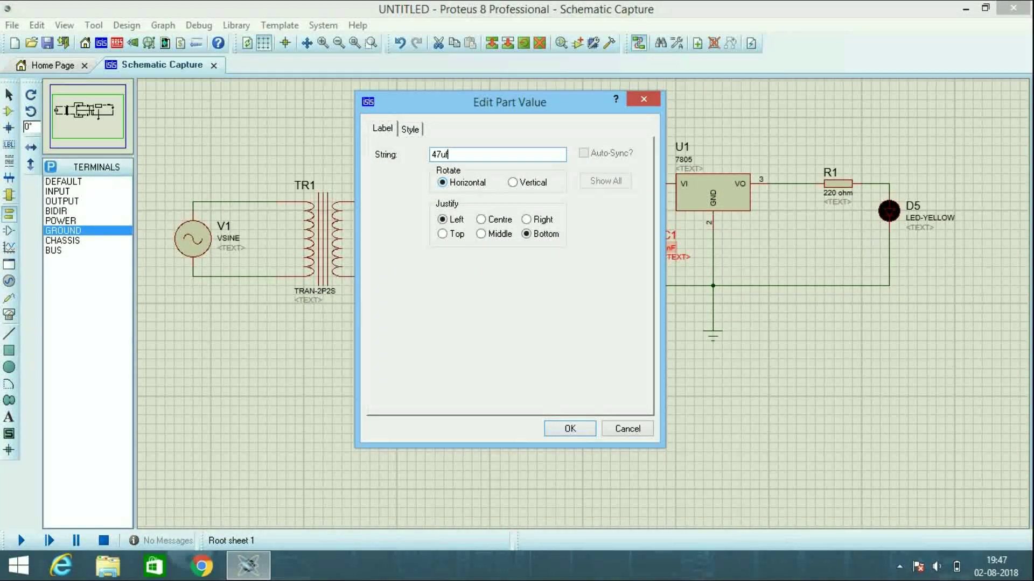
{"action": "left_click", "coordinate": [571, 429]}
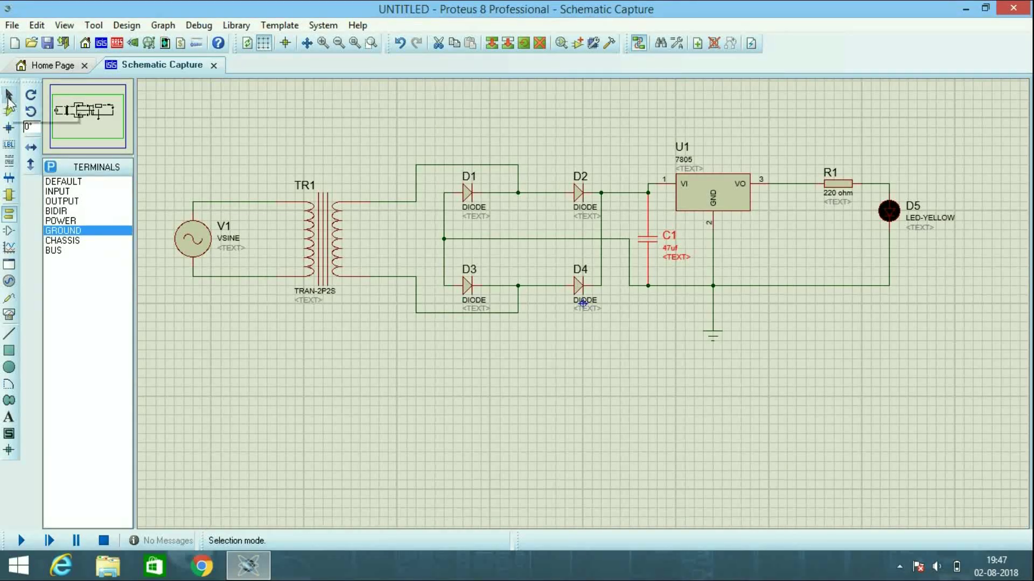
Run the simulation of the completed power supply circuit.
{"action": "left_click", "coordinate": [9, 112]}
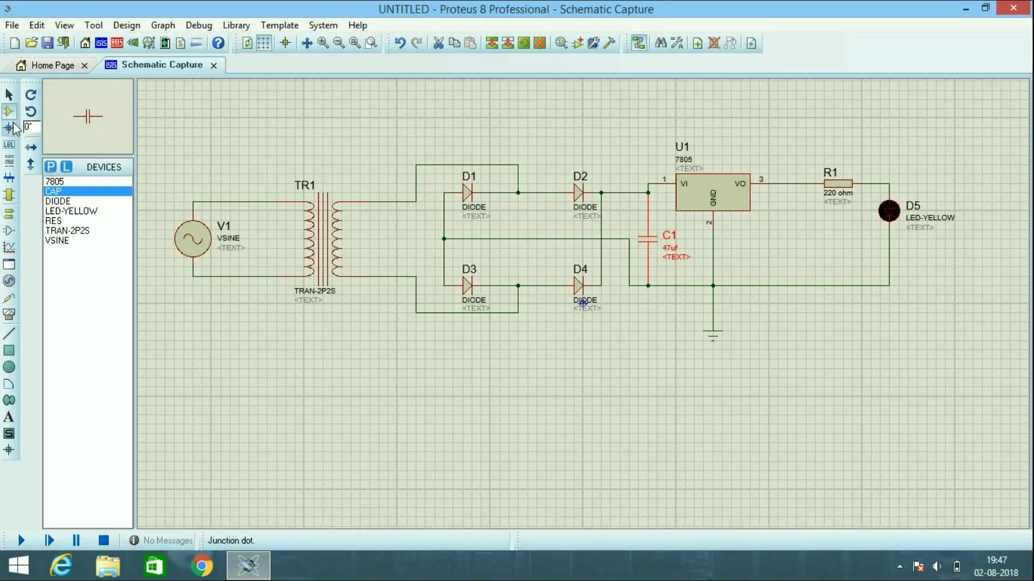
{"action": "left_click", "coordinate": [323, 43]}
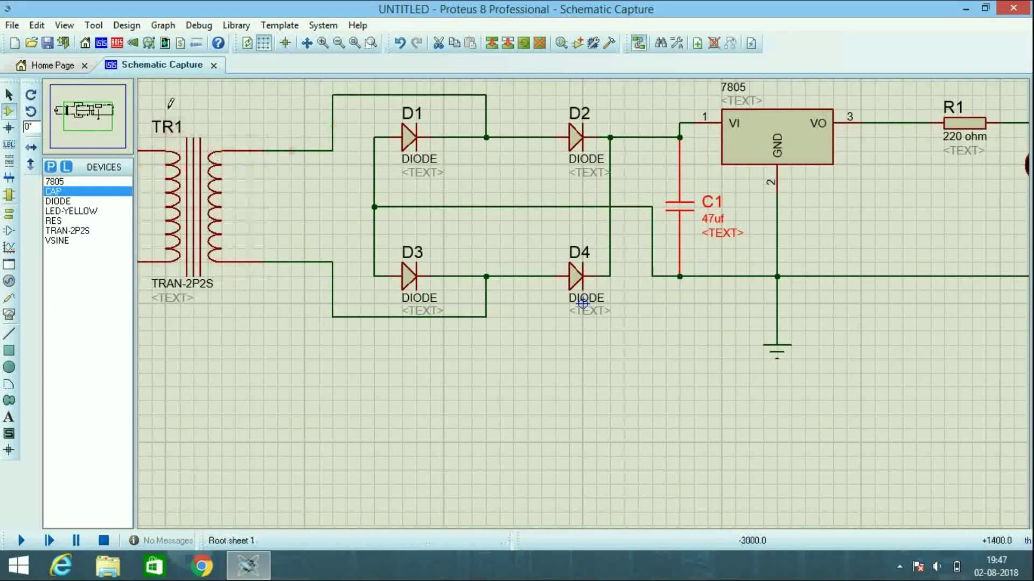
{"action": "left_click", "coordinate": [92, 120]}
{"action": "mouse_move", "coordinate": [499, 246]}
{"action": "left_mouse_down"}
{"action": "mouse_move", "coordinate": [500, 300]}
{"action": "mouse_move", "coordinate": [527, 352]}
{"action": "mouse_move", "coordinate": [222, 358]}
{"action": "mouse_move", "coordinate": [208, 384]}
{"action": "mouse_move", "coordinate": [445, 353]}
{"action": "mouse_move", "coordinate": [458, 361]}
{"action": "left_mouse_up"}
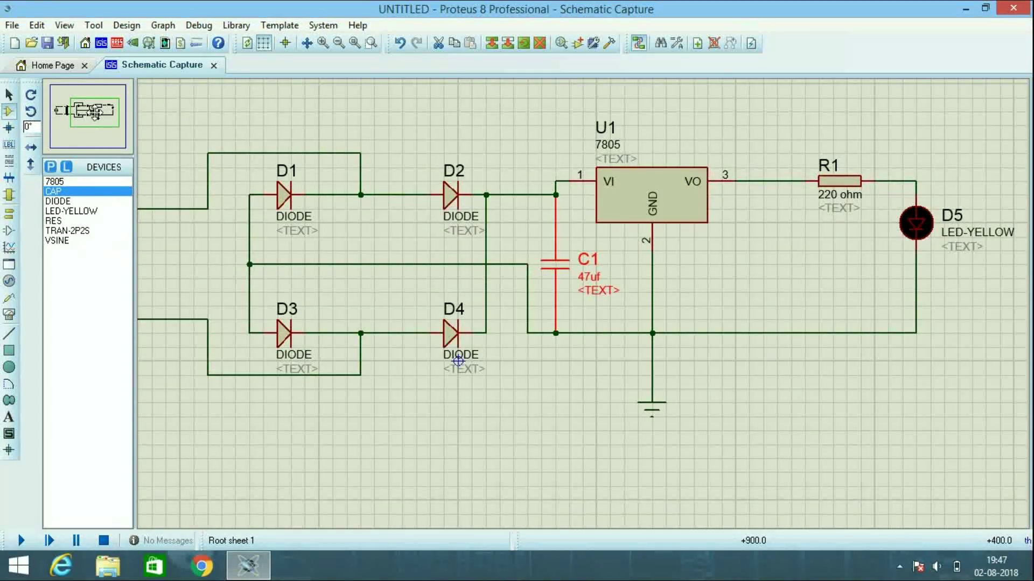
{"action": "left_click_drag", "start_coordinate": [95, 114], "coordinate": [81, 113]}
{"action": "left_click", "coordinate": [340, 44]}
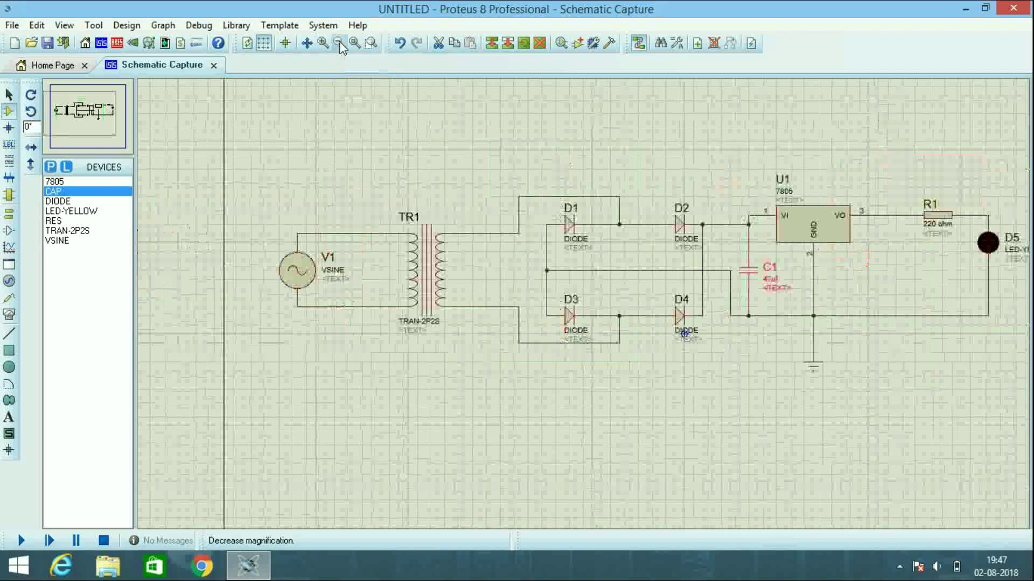
{"action": "left_click_drag", "start_coordinate": [96, 118], "coordinate": [90, 115]}
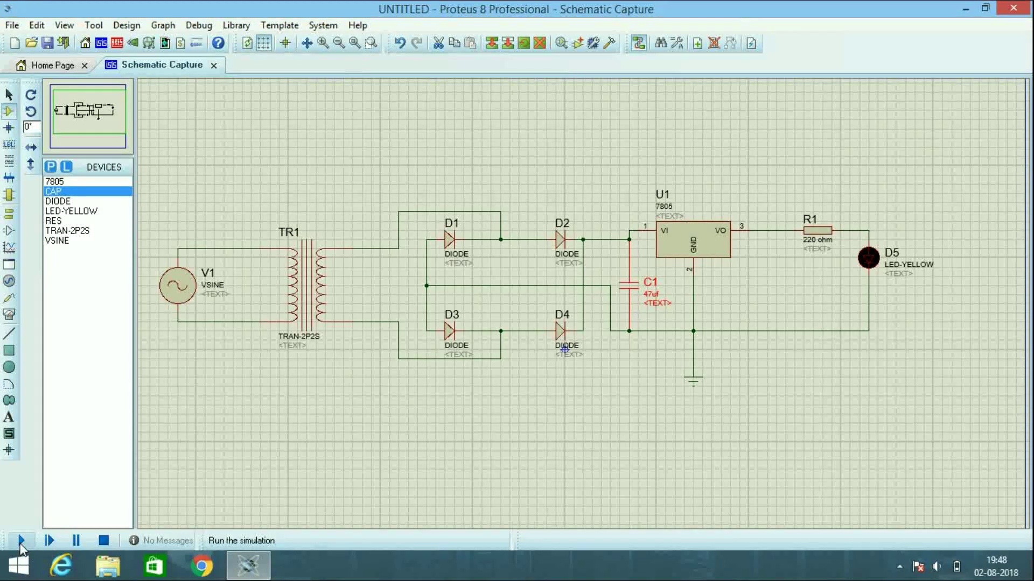
{"action": "left_click", "coordinate": [22, 542]}
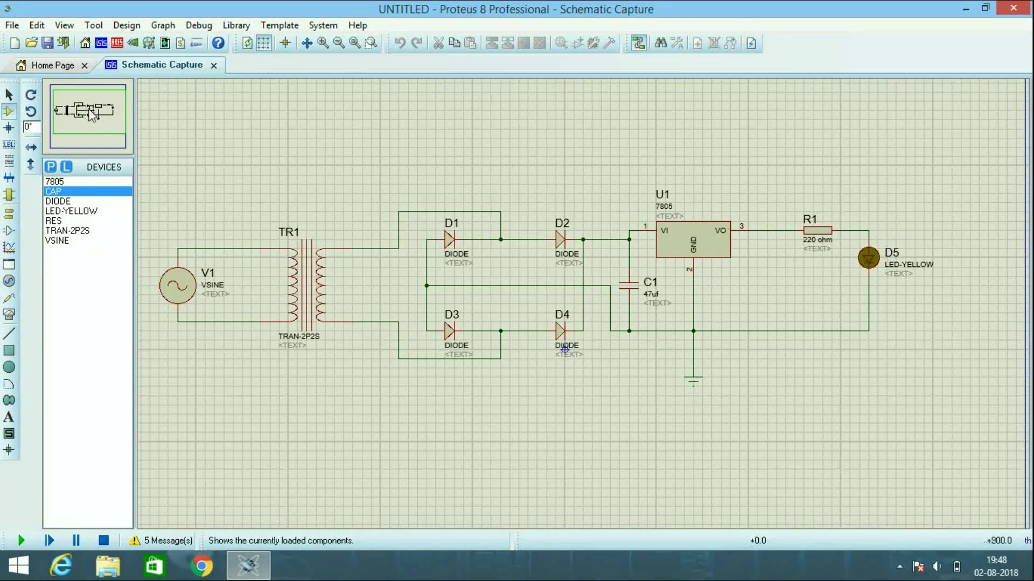
Examine LED D5 at the regulator output during the simulation, stop the run and close the Simulation Errors report.
{"action": "left_click", "coordinate": [320, 44]}
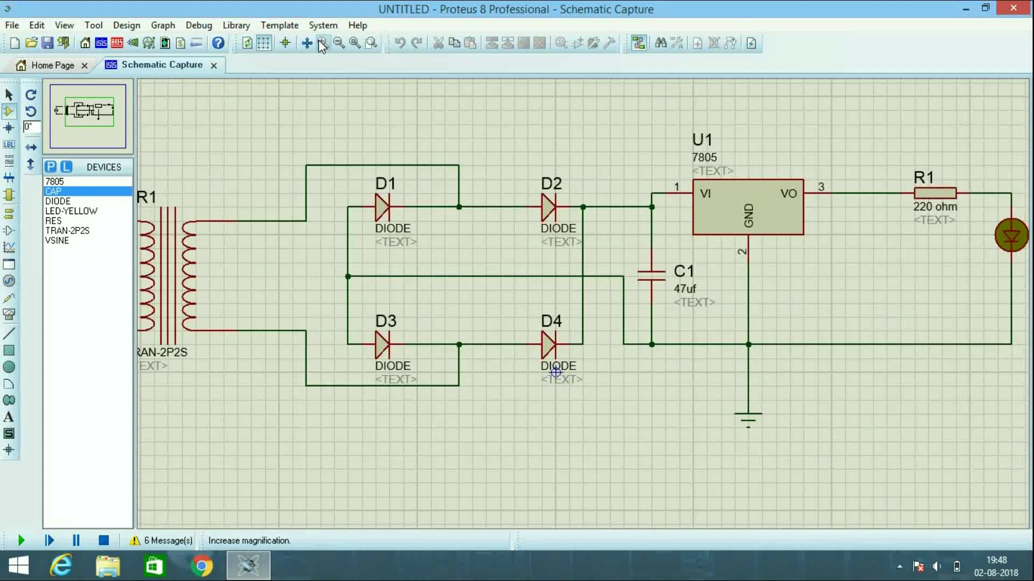
{"action": "left_click", "coordinate": [321, 43]}
{"action": "left_click", "coordinate": [105, 110]}
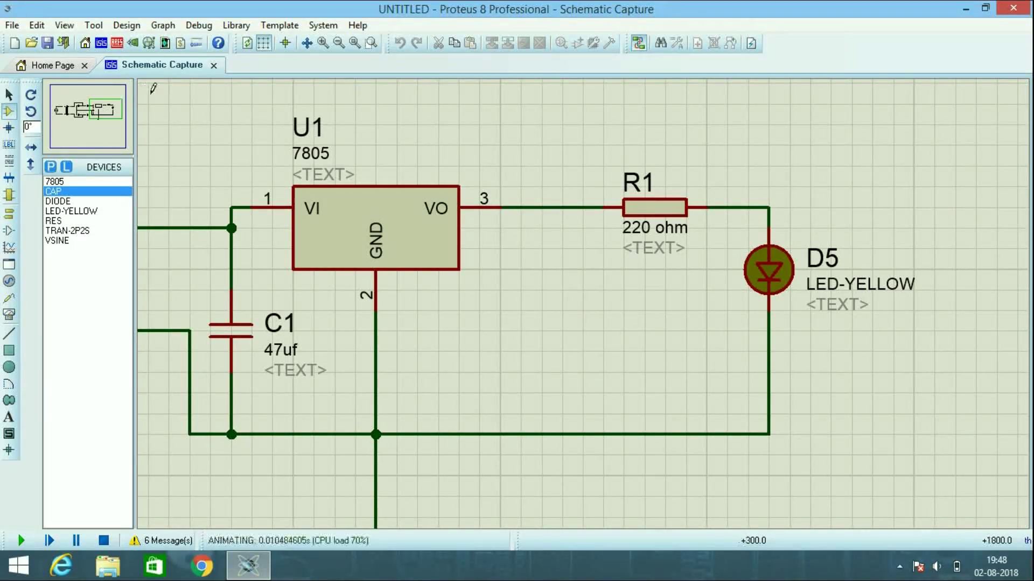
{"action": "left_click", "coordinate": [105, 539]}
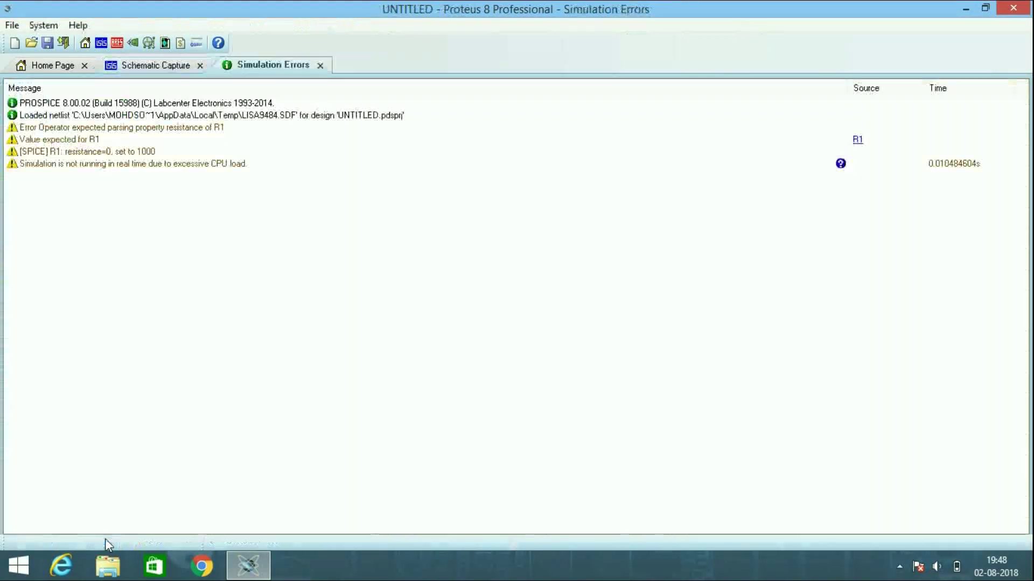
{"action": "left_click", "coordinate": [320, 65]}
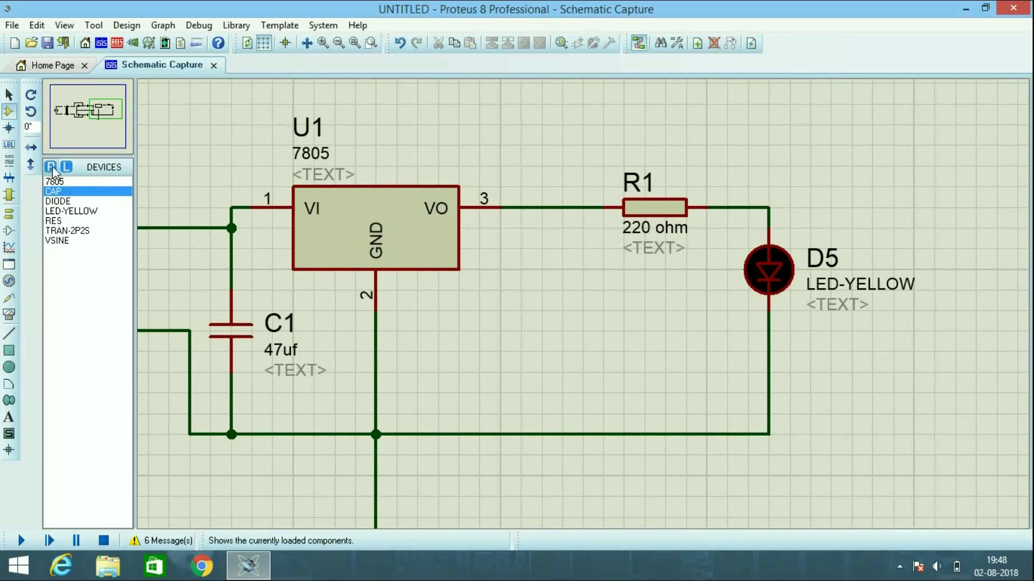
Search the parts library for led red and add the bi-colour LED-BIRG from the ACTIVE library to the device list.
{"action": "left_click", "coordinate": [52, 167]}
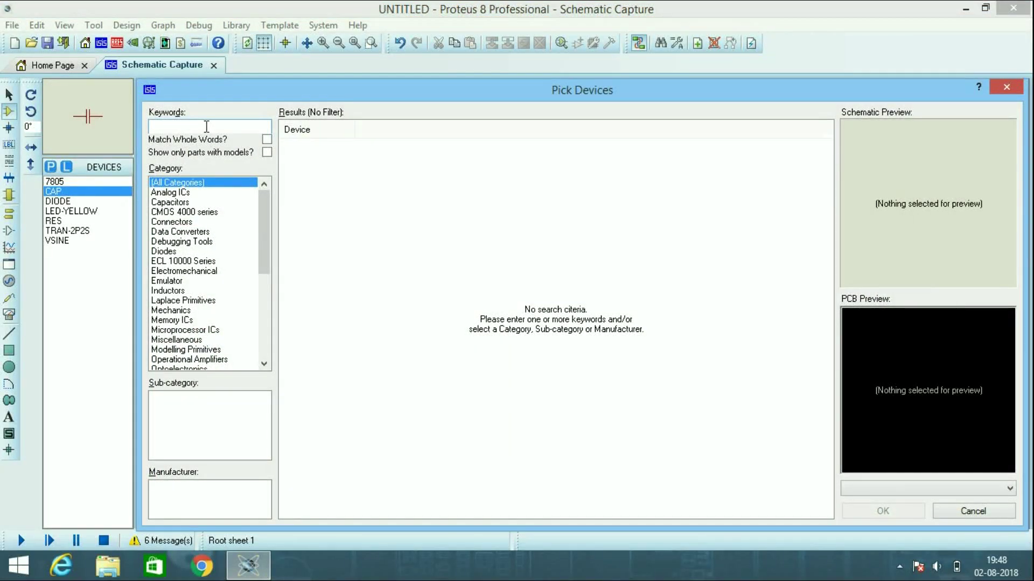
{"action": "type", "text": "led red"}
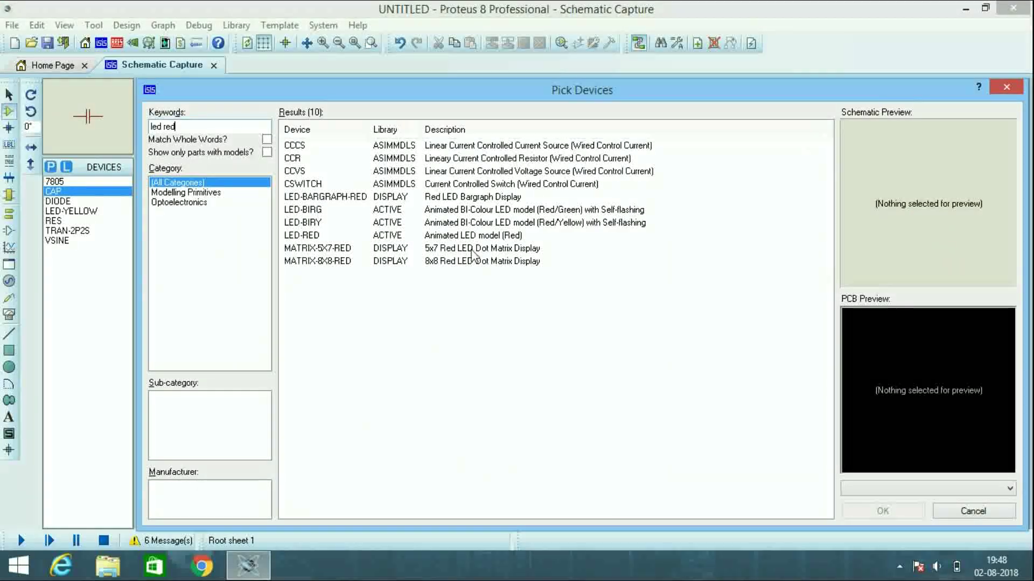
{"action": "left_click", "coordinate": [455, 222]}
{"action": "left_click", "coordinate": [448, 199]}
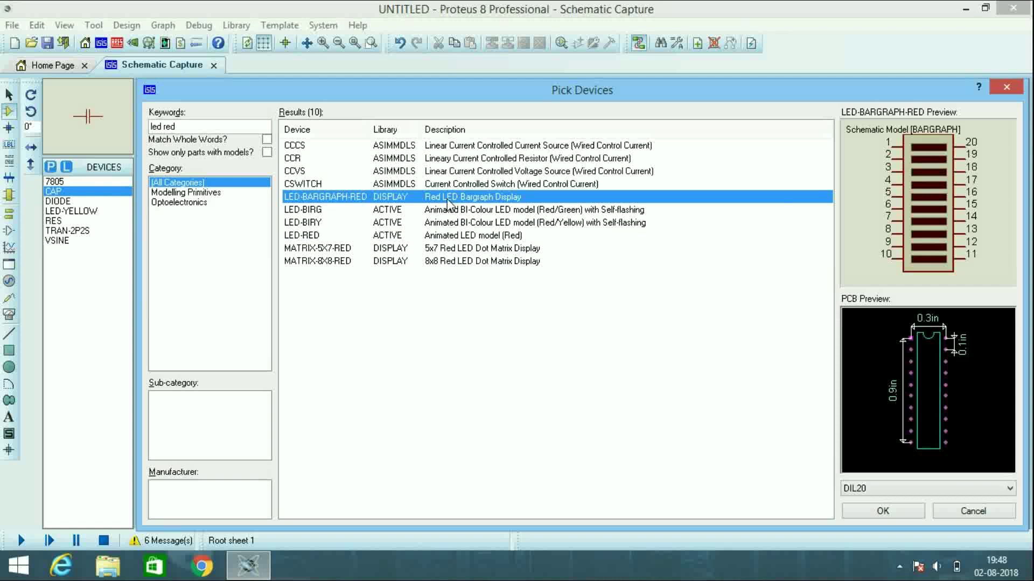
{"action": "left_click", "coordinate": [462, 185]}
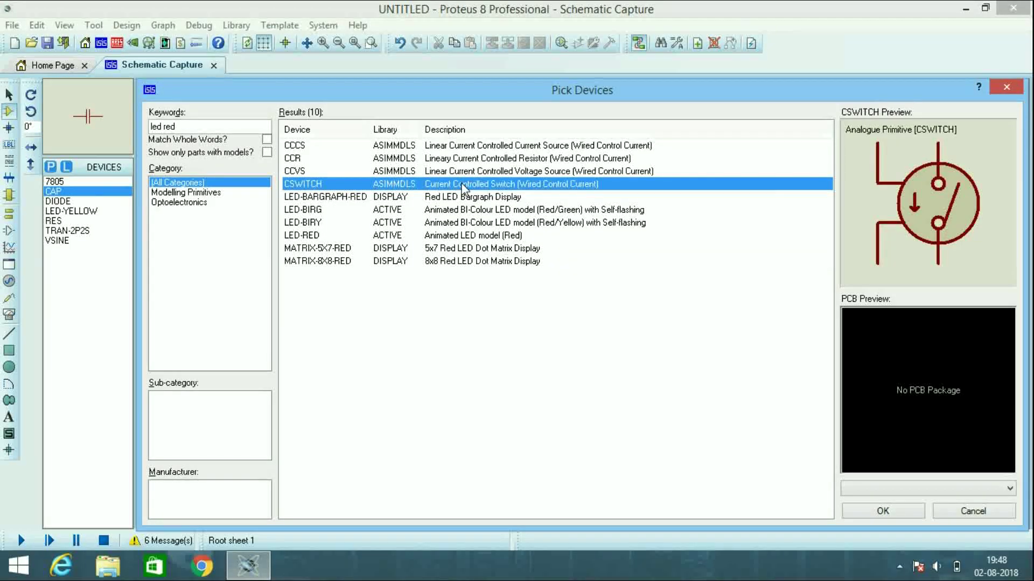
{"action": "left_click", "coordinate": [464, 211]}
{"action": "left_click", "coordinate": [464, 223]}
{"action": "left_click", "coordinate": [464, 211]}
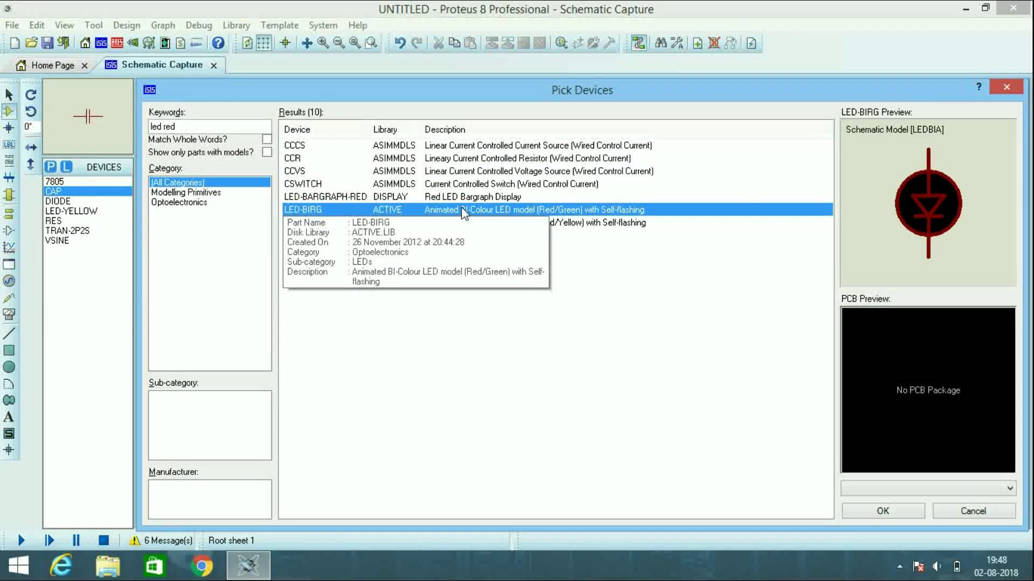
{"action": "double_click", "coordinate": [464, 211]}
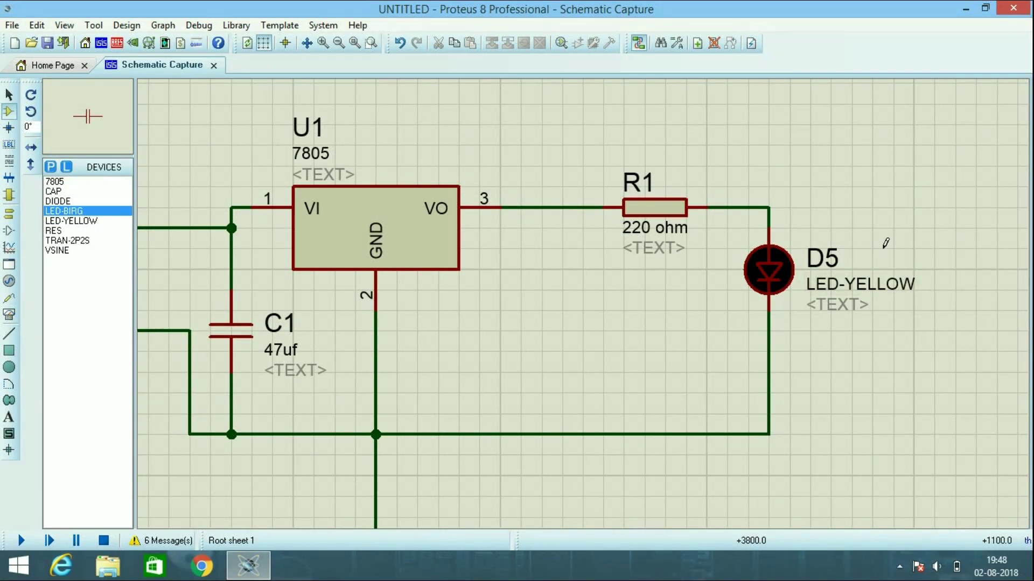
Replace yellow LED D5 with an LED-BIRG positioned upright below and to the right of resistor R1.
{"action": "left_click", "coordinate": [886, 243]}
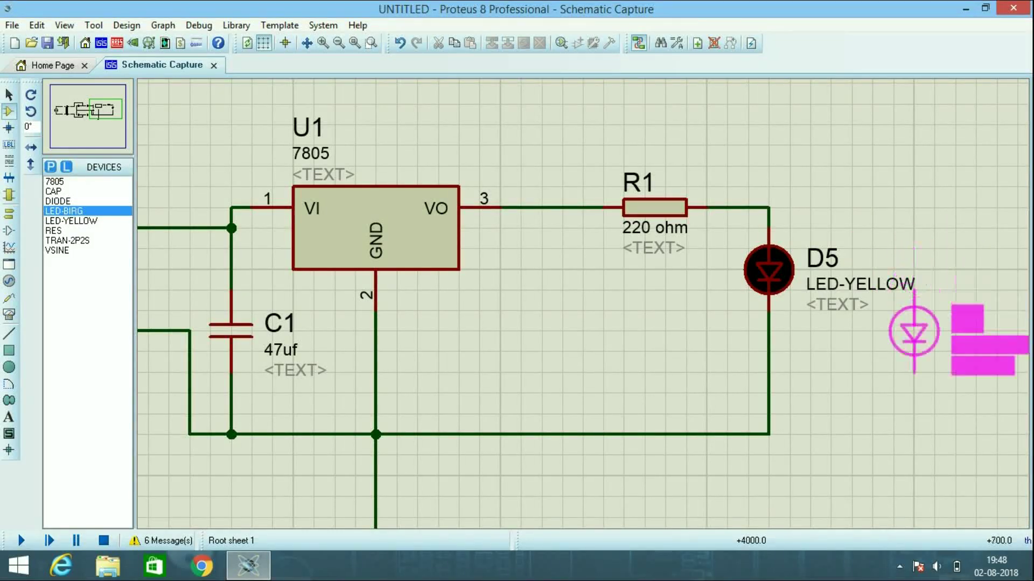
{"action": "left_click", "coordinate": [893, 373]}
{"action": "right_click", "coordinate": [771, 275]}
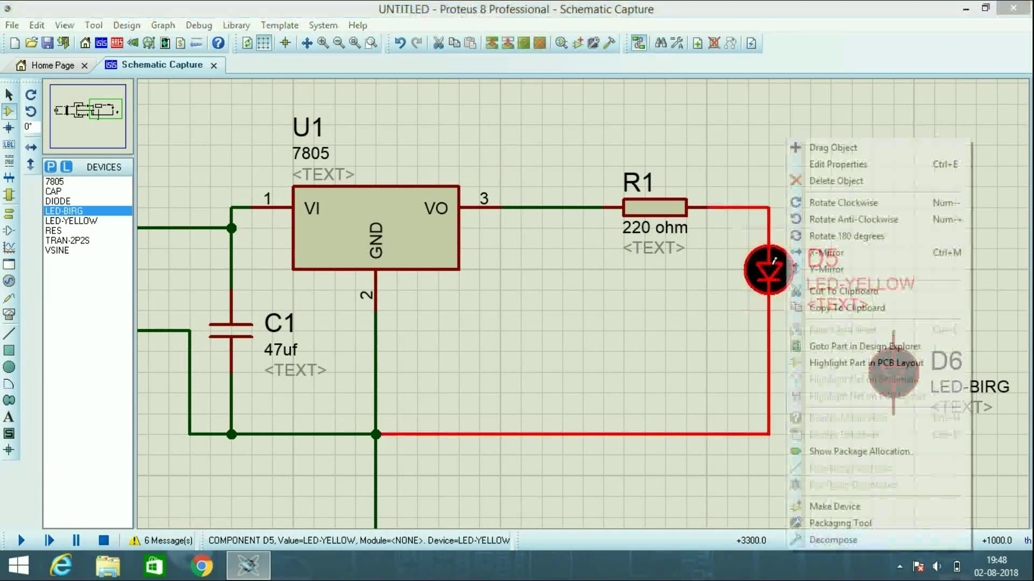
{"action": "left_click", "coordinate": [829, 180]}
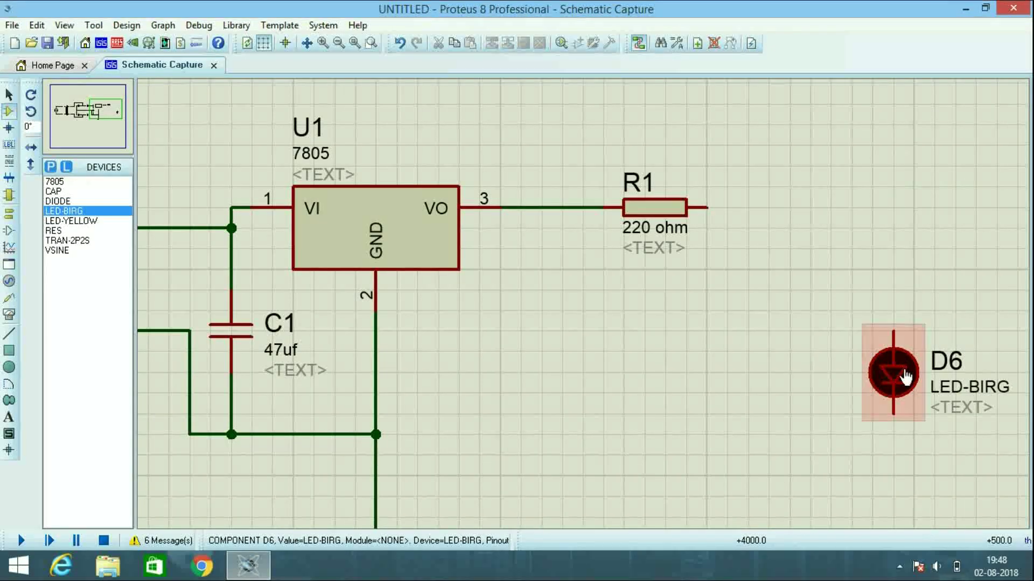
{"action": "mouse_move", "coordinate": [907, 397]}
{"action": "left_mouse_down"}
{"action": "mouse_move", "coordinate": [824, 335]}
{"action": "mouse_move", "coordinate": [782, 334]}
{"action": "left_mouse_up"}
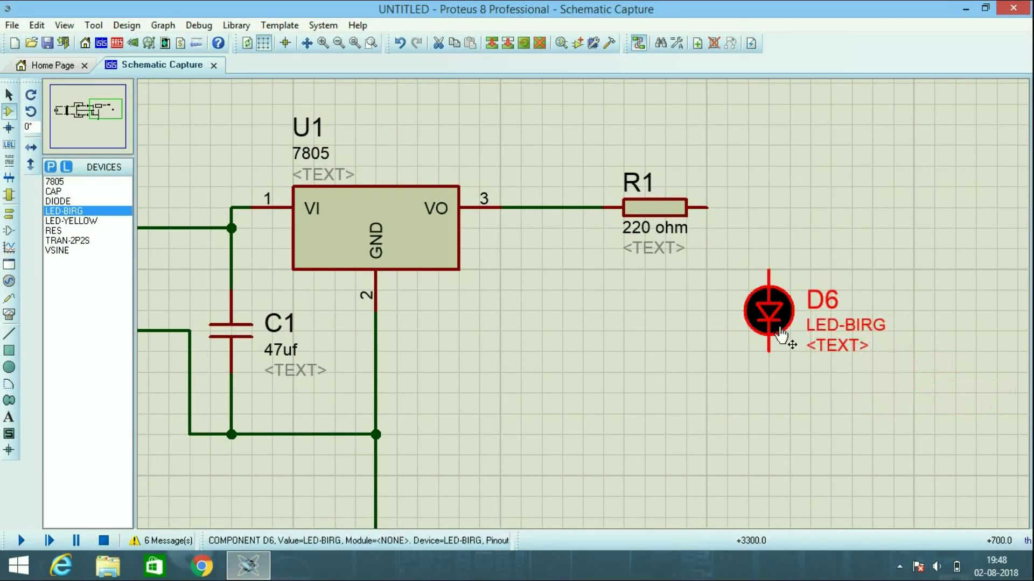
Wire the free end of resistor R1 to the upper pin of LED-BIRG D6 and its lower pin to the 7805's ground junction.
{"action": "left_click", "coordinate": [715, 208]}
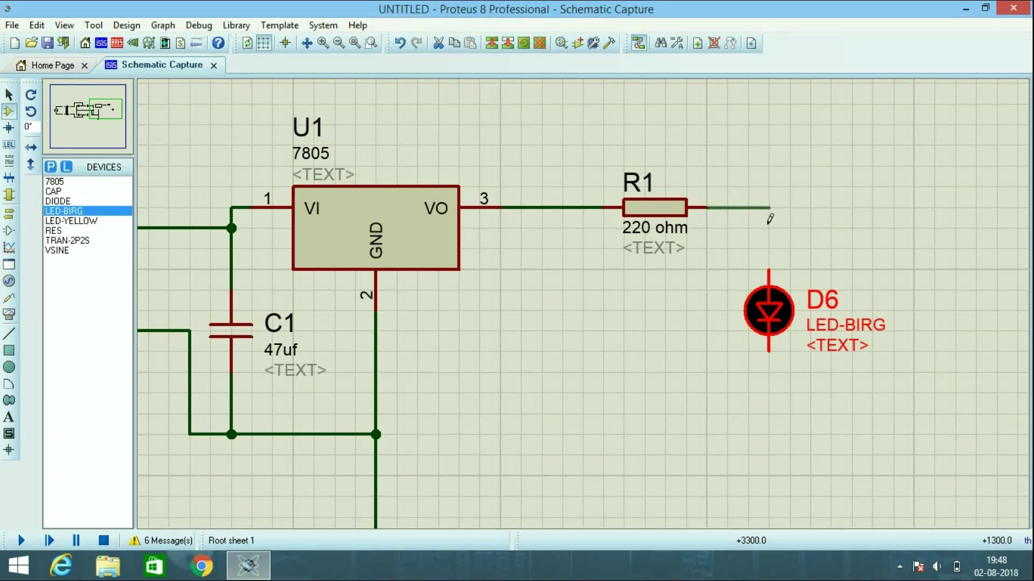
{"action": "left_click", "coordinate": [768, 271]}
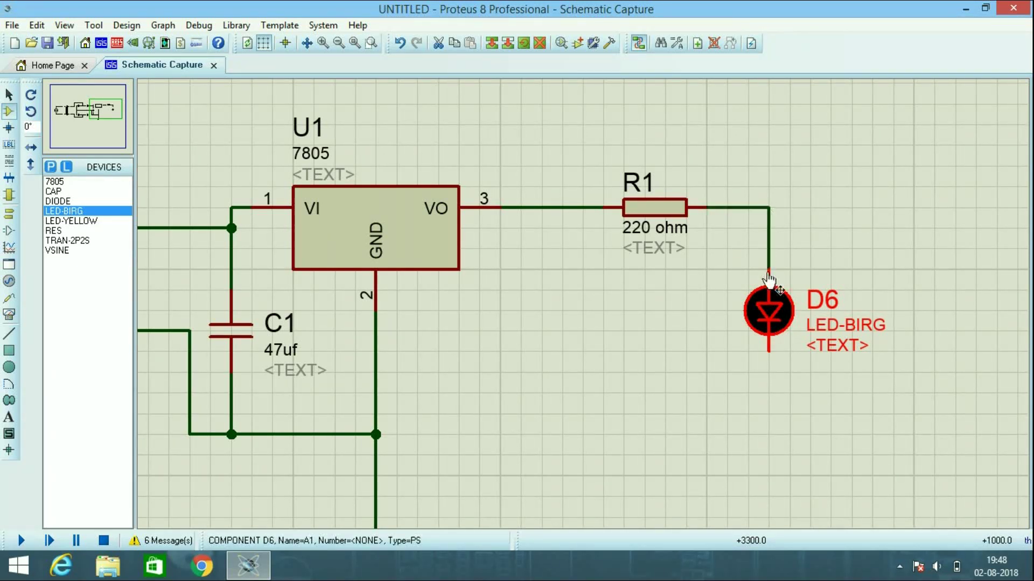
{"action": "left_click", "coordinate": [376, 434]}
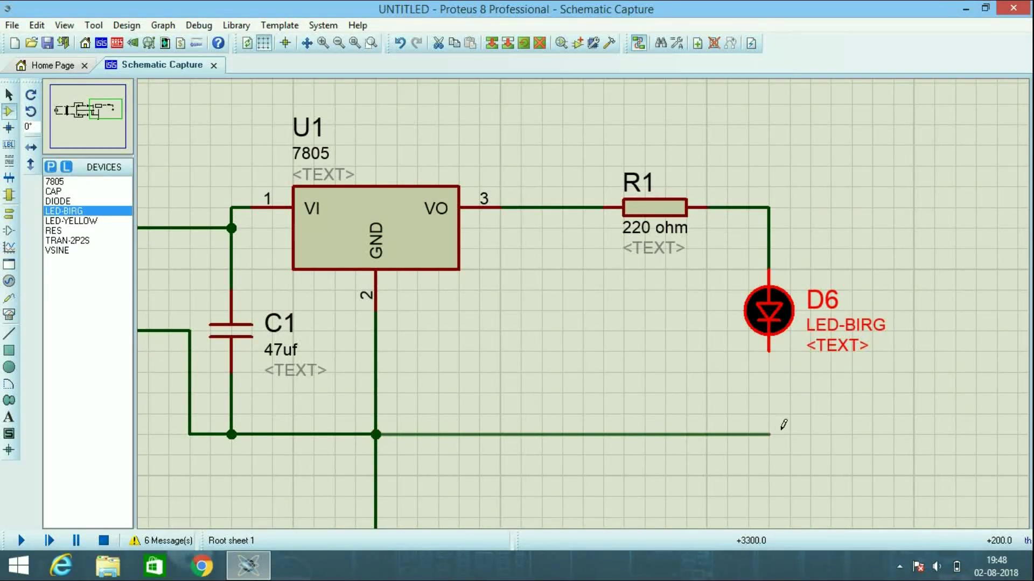
{"action": "left_click", "coordinate": [768, 353]}
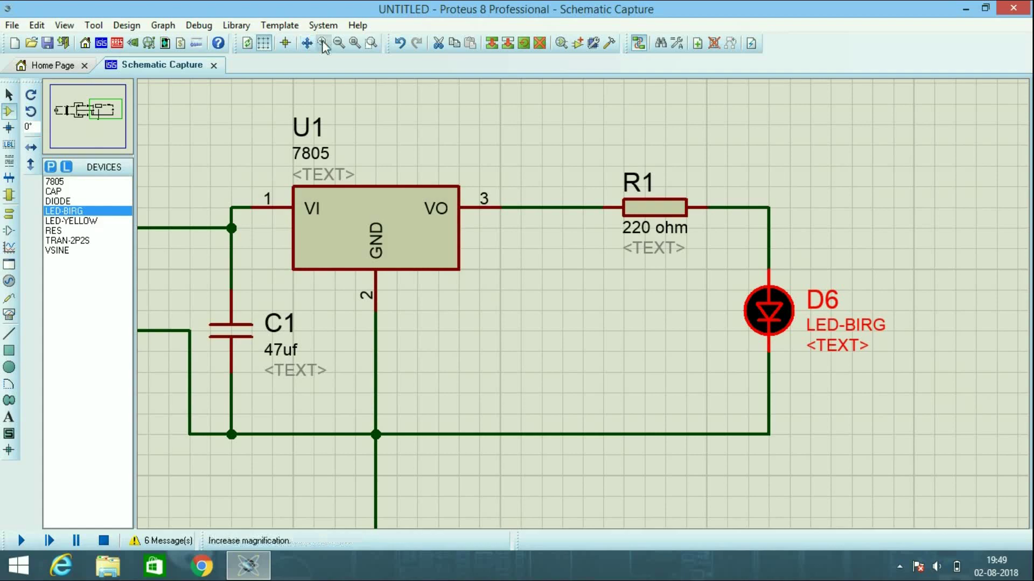
Run the simulation and examine LED-BIRG D6 in the full circuit and up close.
{"action": "left_click", "coordinate": [340, 39]}
{"action": "left_click", "coordinate": [340, 39]}
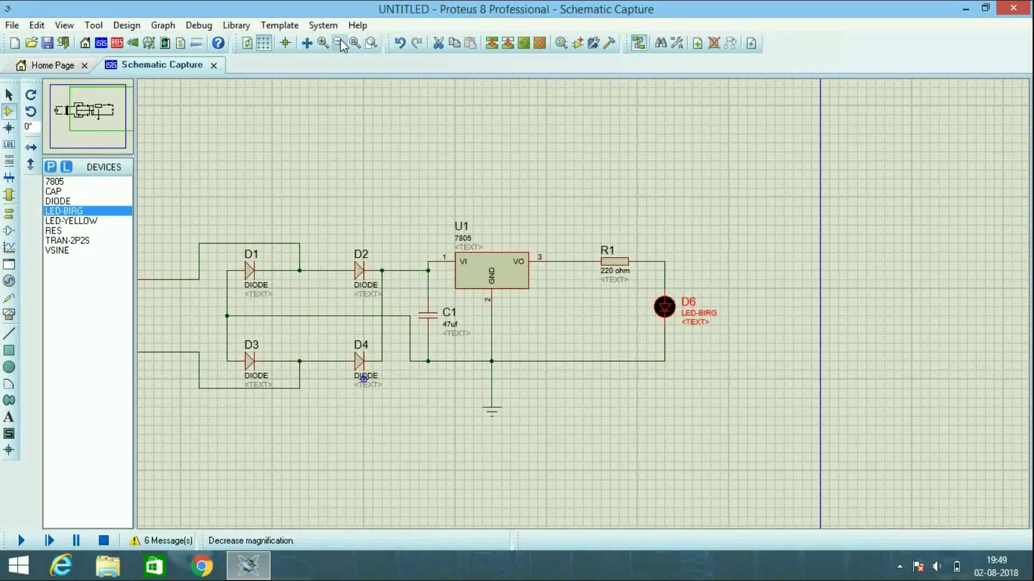
{"action": "left_click_drag", "start_coordinate": [94, 129], "coordinate": [90, 121]}
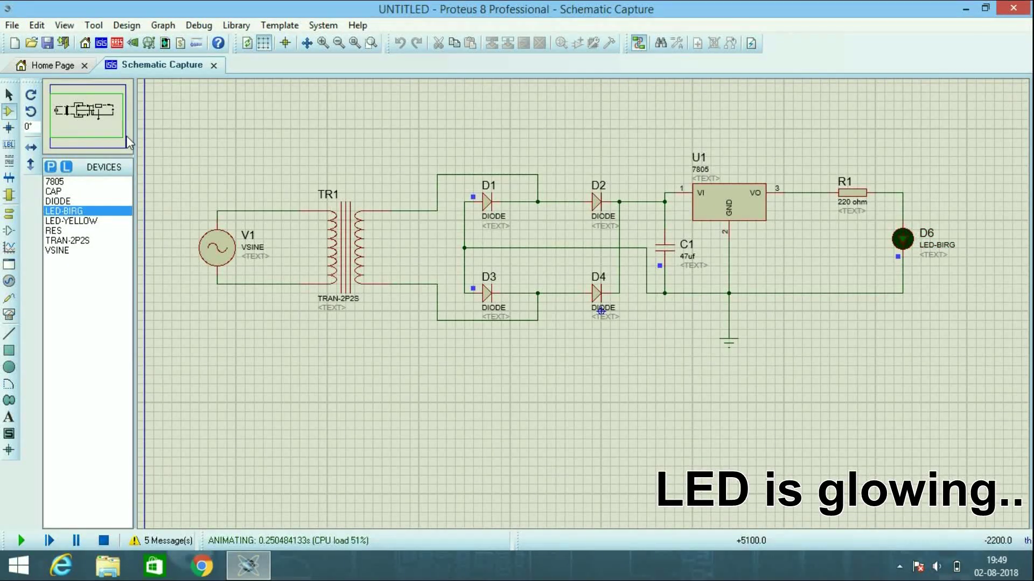
{"action": "left_click", "coordinate": [323, 44]}
{"action": "left_click", "coordinate": [324, 43]}
{"action": "left_click_drag", "start_coordinate": [92, 122], "coordinate": [120, 112]}
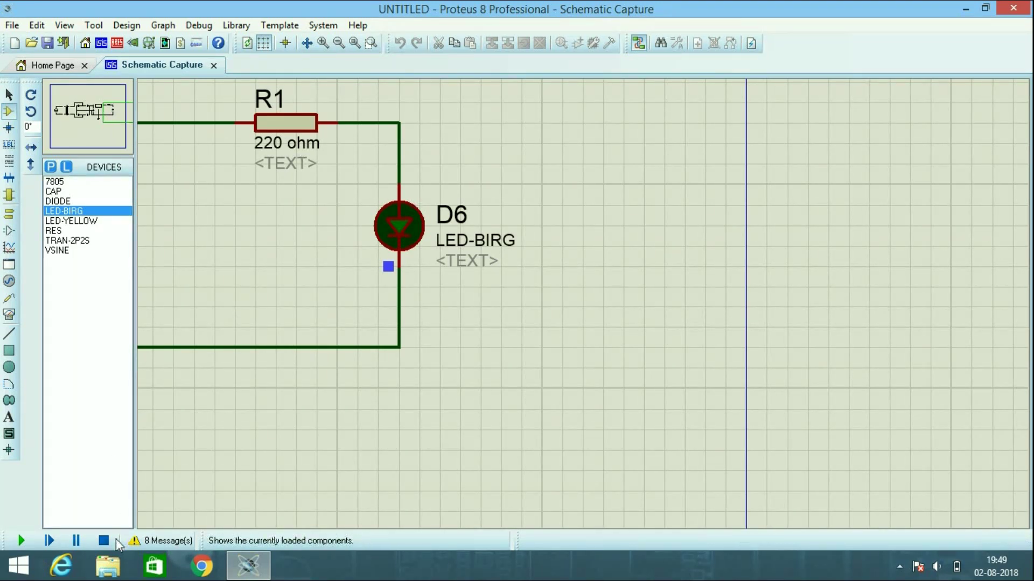
Pause the simulation to check the terminal voltages of D6, and end the run, closing the Simulation Errors report.
{"action": "left_click", "coordinate": [66, 541]}
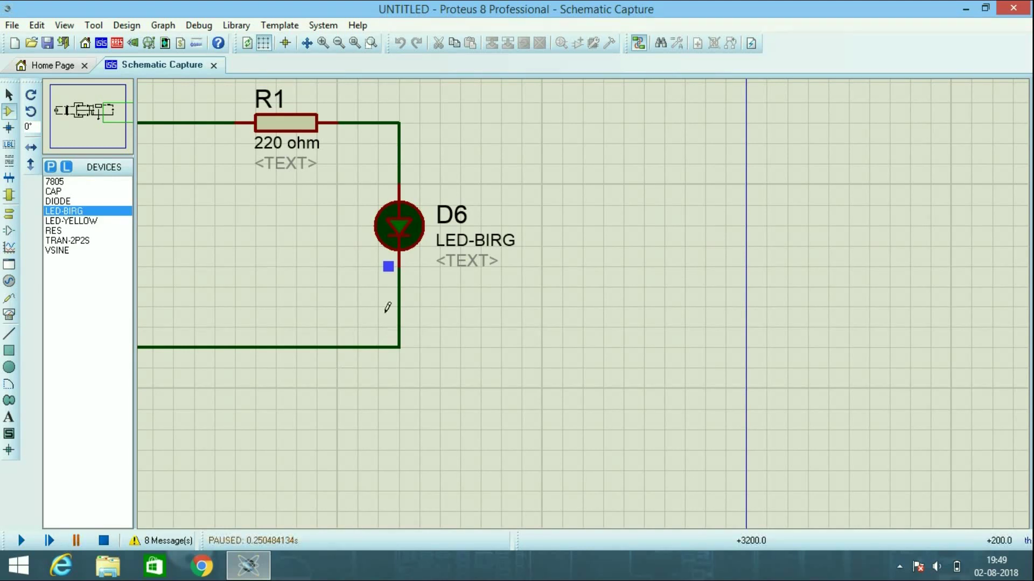
{"action": "mouse_move", "coordinate": [398, 235]}
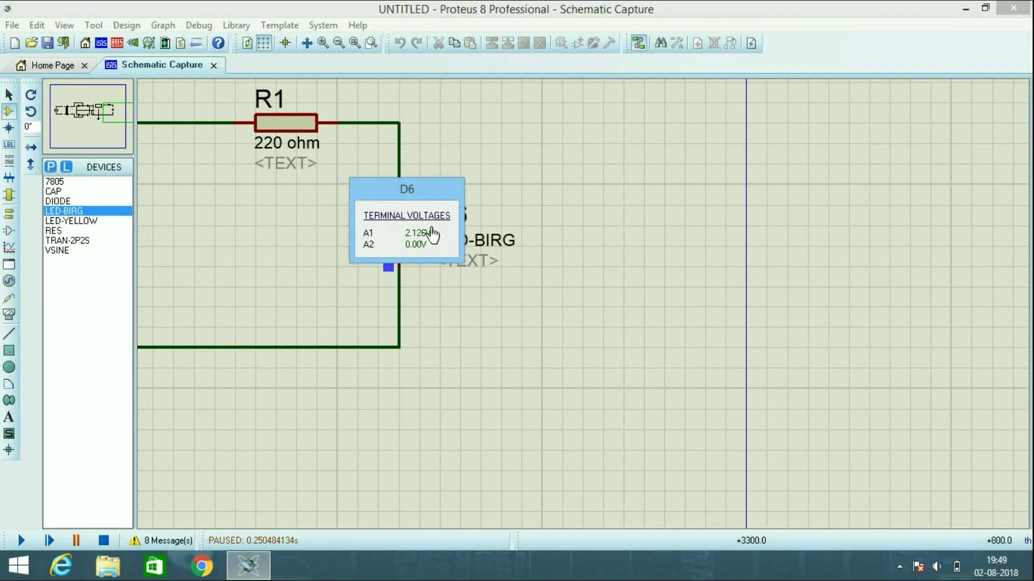
{"action": "key", "text": "F12"}
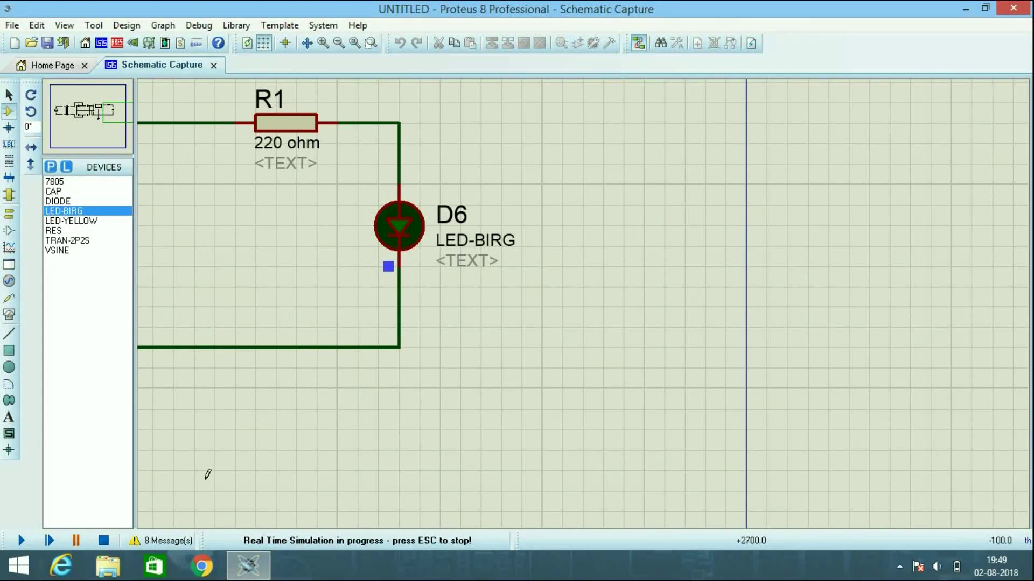
{"action": "left_click", "coordinate": [109, 544]}
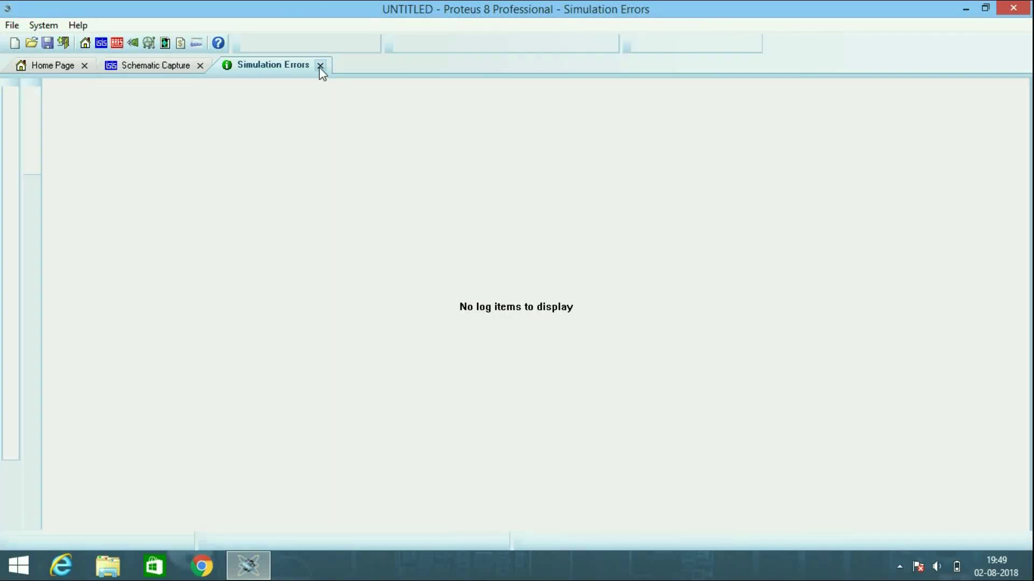
{"action": "left_click", "coordinate": [320, 65]}
Delete LED-BIRG D6 and add LED-GREEN from the ACTIVE library to the device list by searching for led green.
{"action": "right_click", "coordinate": [399, 215]}
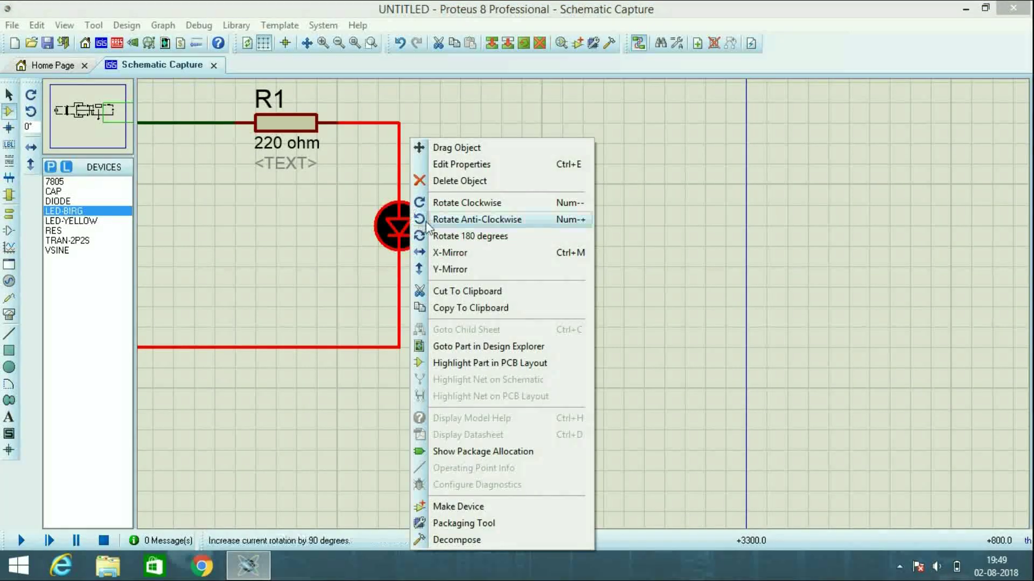
{"action": "left_click", "coordinate": [434, 183]}
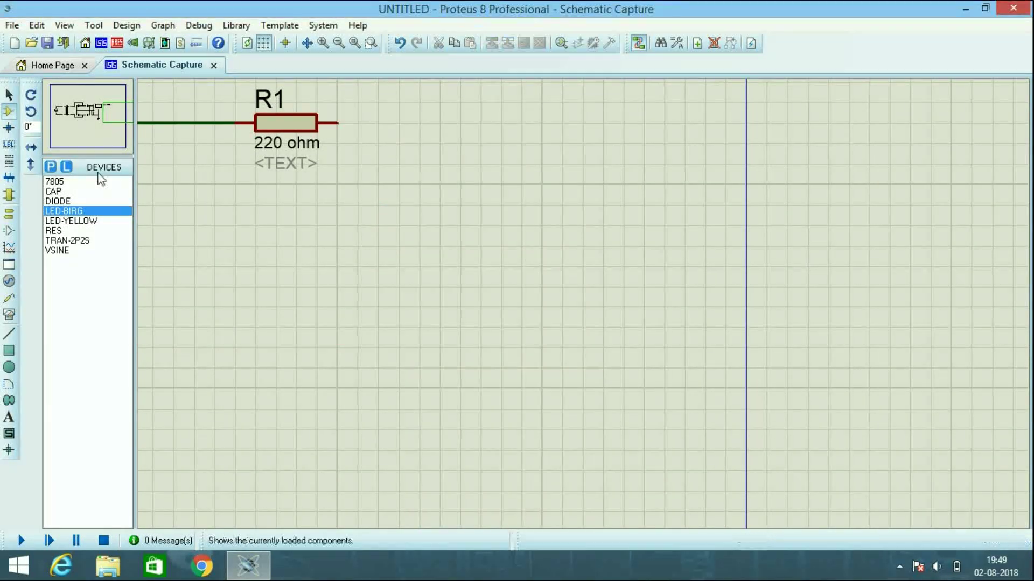
{"action": "left_click", "coordinate": [51, 165]}
{"action": "type", "text": "led "}
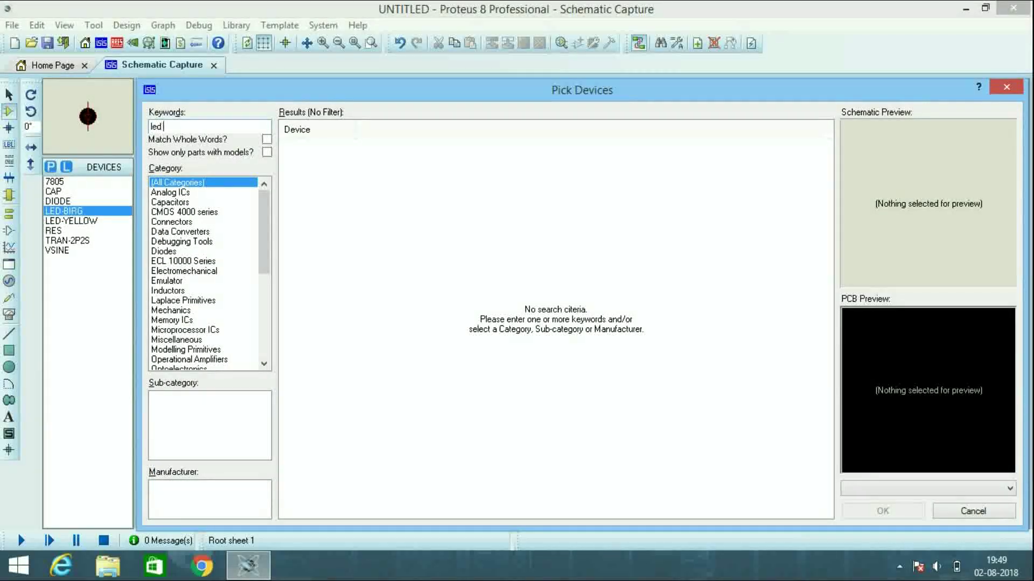
{"action": "type", "text": "green"}
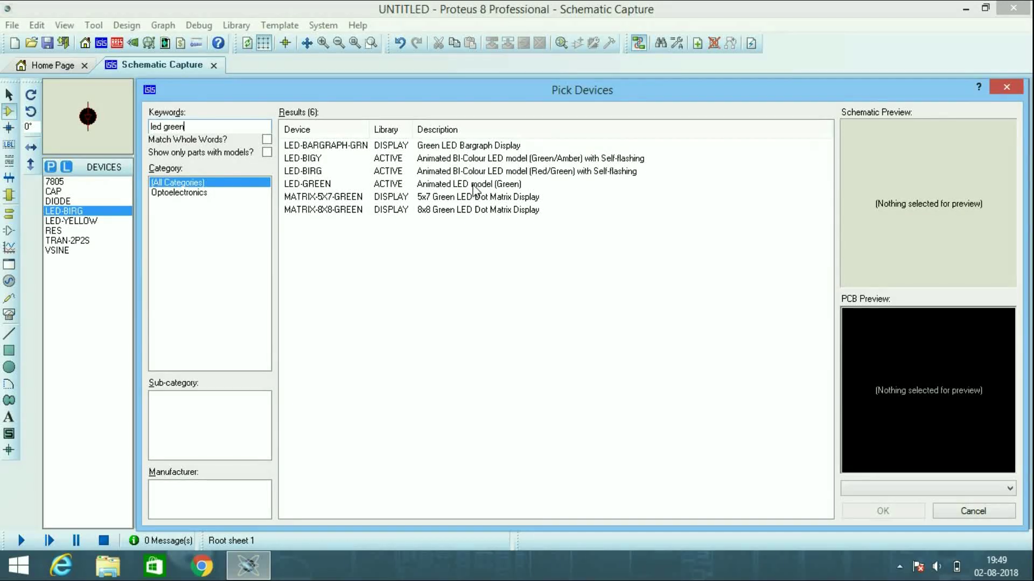
{"action": "left_click", "coordinate": [473, 186]}
{"action": "double_click", "coordinate": [474, 186]}
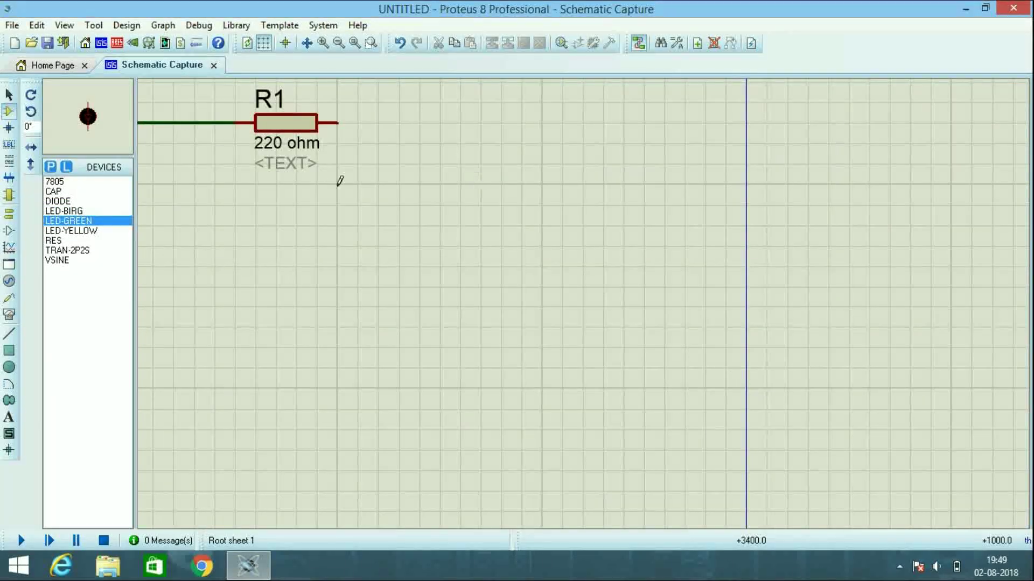
Place an upright LED-GREEN below resistor R1 and wire its upper pin to the resistor's free end.
{"action": "left_click", "coordinate": [338, 221]}
{"action": "left_click", "coordinate": [337, 246]}
{"action": "left_click", "coordinate": [339, 123]}
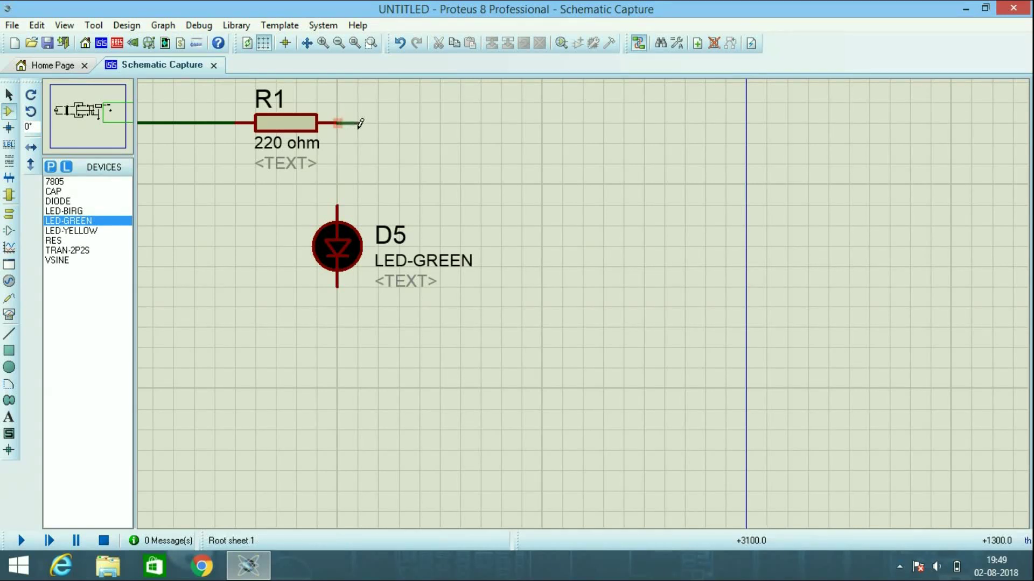
{"action": "left_click", "coordinate": [337, 206]}
Wire the ground junction below the 7805 regulator to the lower pin of the green LED.
{"action": "left_click", "coordinate": [111, 115]}
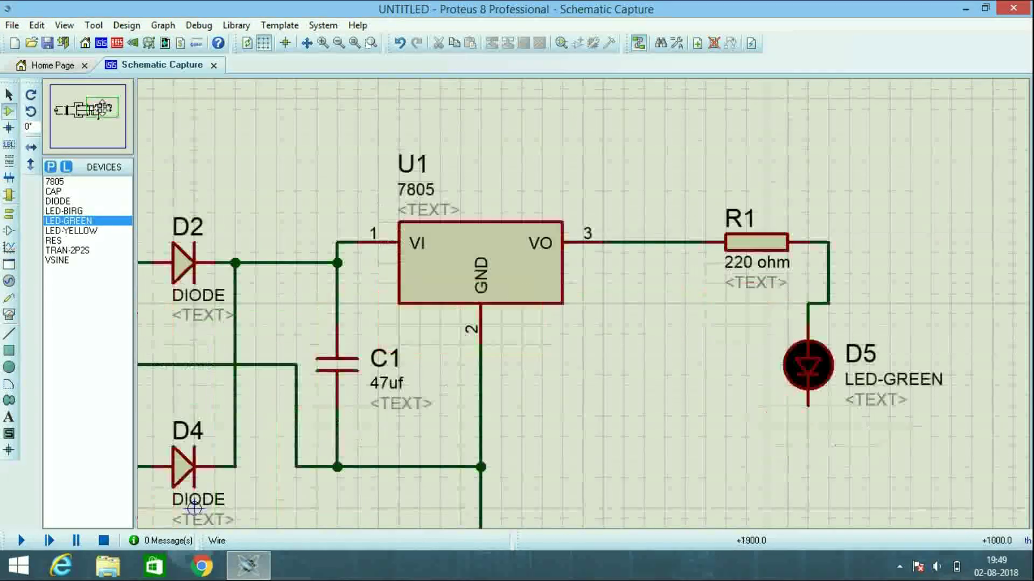
{"action": "left_click", "coordinate": [102, 110]}
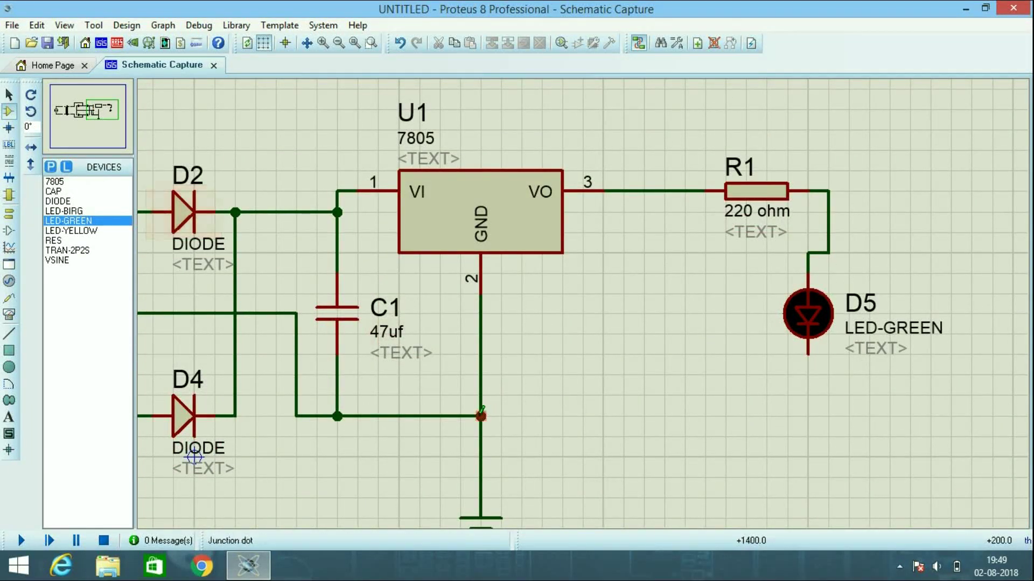
{"action": "left_click", "coordinate": [481, 415]}
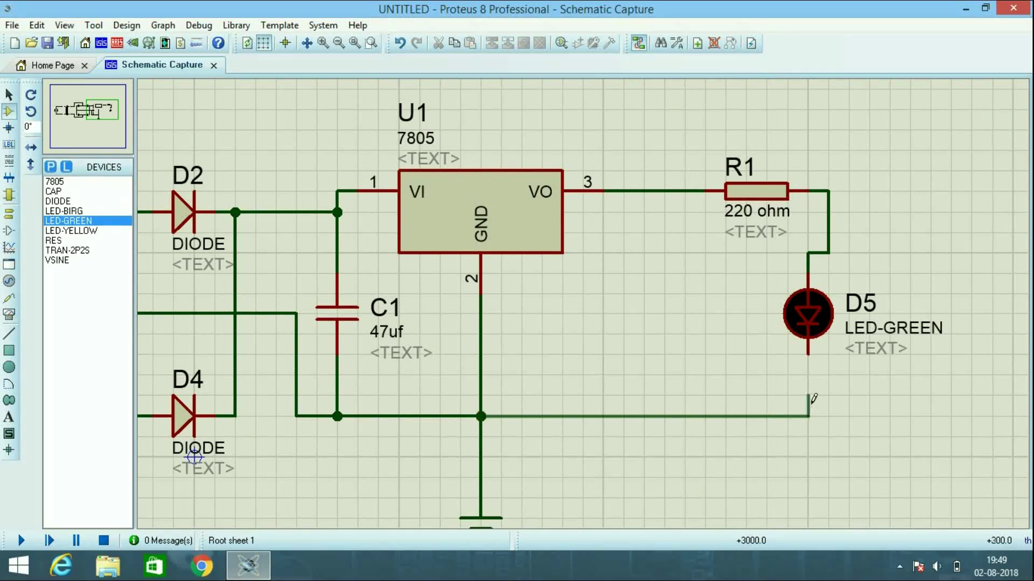
{"action": "left_click", "coordinate": [810, 354]}
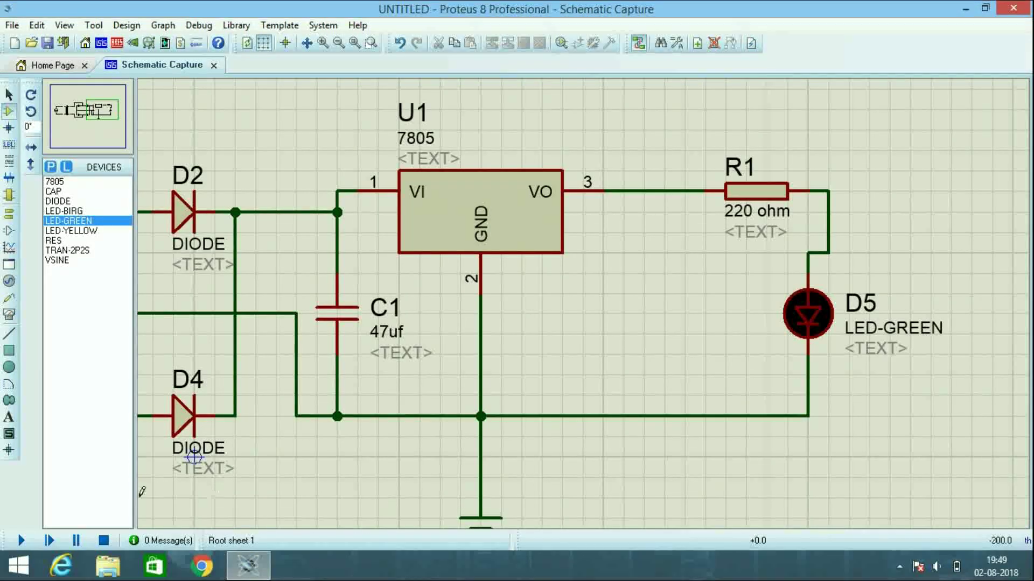
Run the simulation with the green LED fitted and examine LED D5 up close.
{"action": "left_click", "coordinate": [21, 540]}
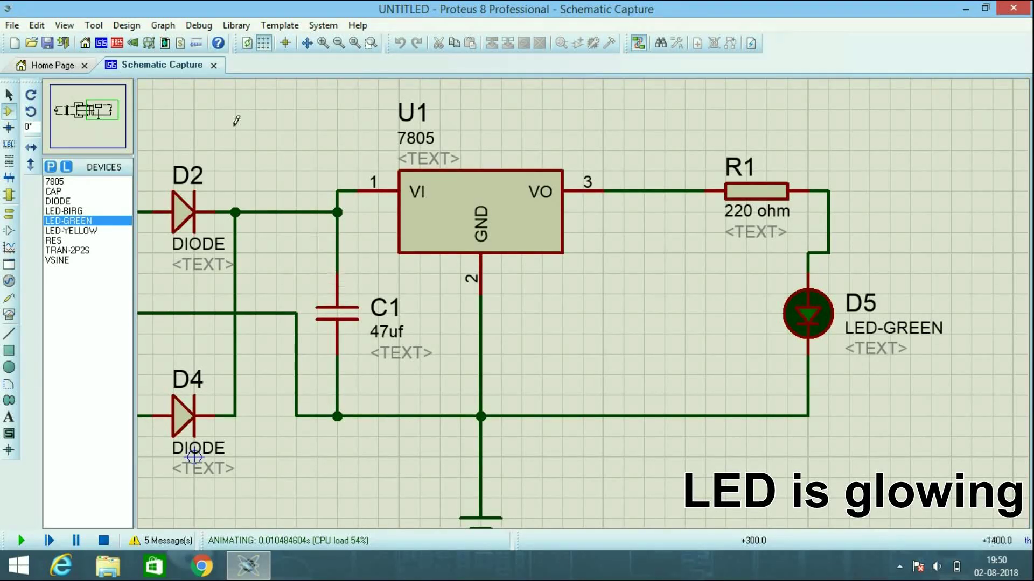
{"action": "left_click", "coordinate": [322, 47]}
{"action": "left_click", "coordinate": [322, 47]}
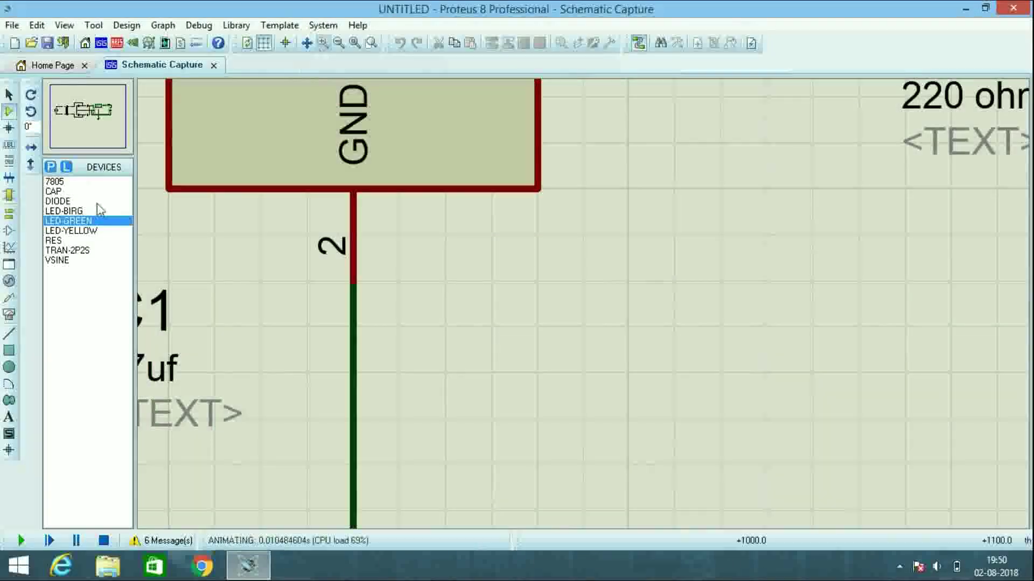
{"action": "left_click", "coordinate": [110, 107]}
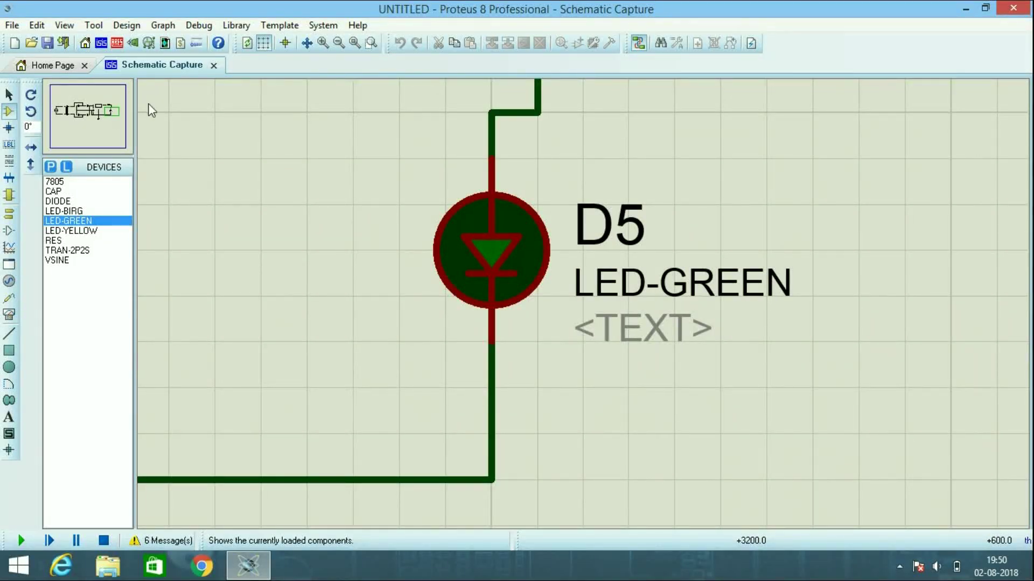
Examine the complete running circuit from the VSINE source through the transformer and bridge to the green LED.
{"action": "left_click", "coordinate": [338, 44]}
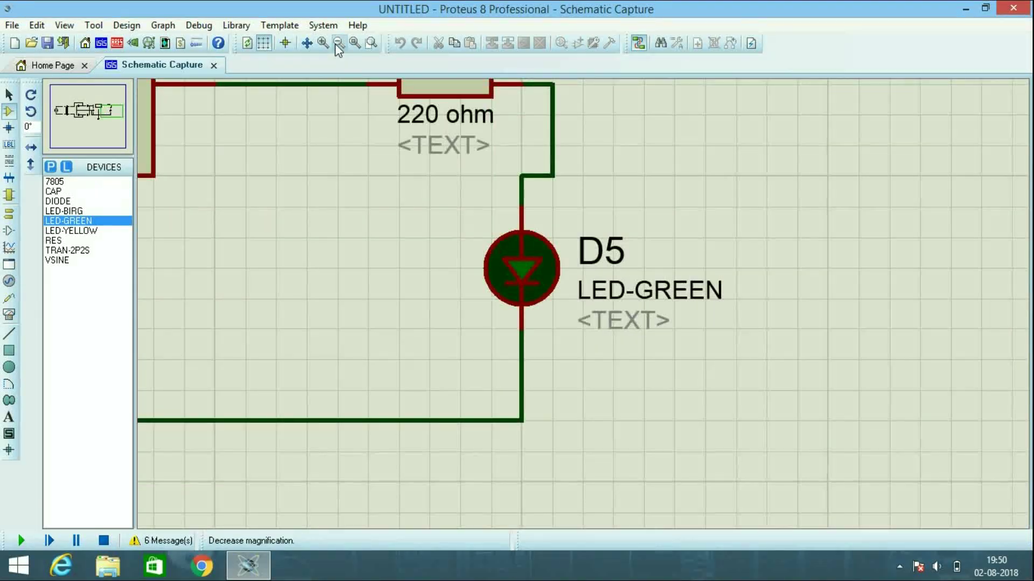
{"action": "left_click", "coordinate": [338, 44]}
{"action": "left_click", "coordinate": [338, 44]}
{"action": "key", "text": "F12"}
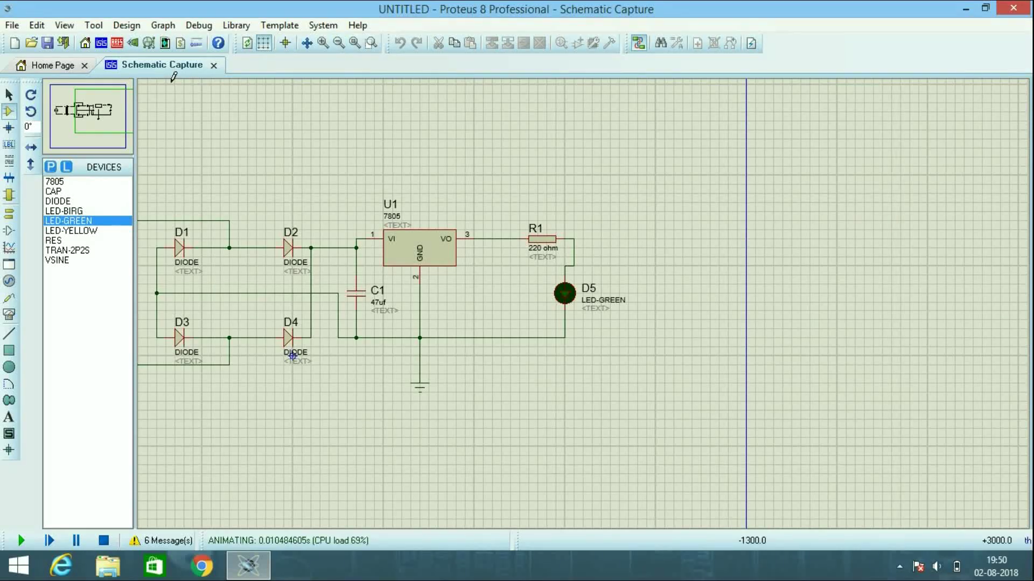
{"action": "left_click_drag", "start_coordinate": [292, 356], "coordinate": [619, 332]}
{"action": "left_click_drag", "start_coordinate": [84, 116], "coordinate": [90, 120]}
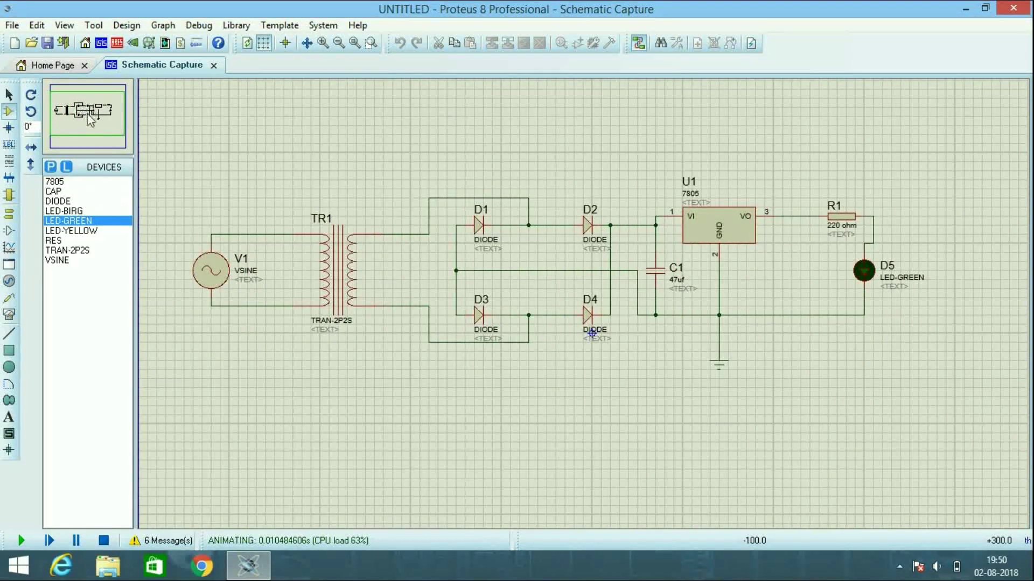